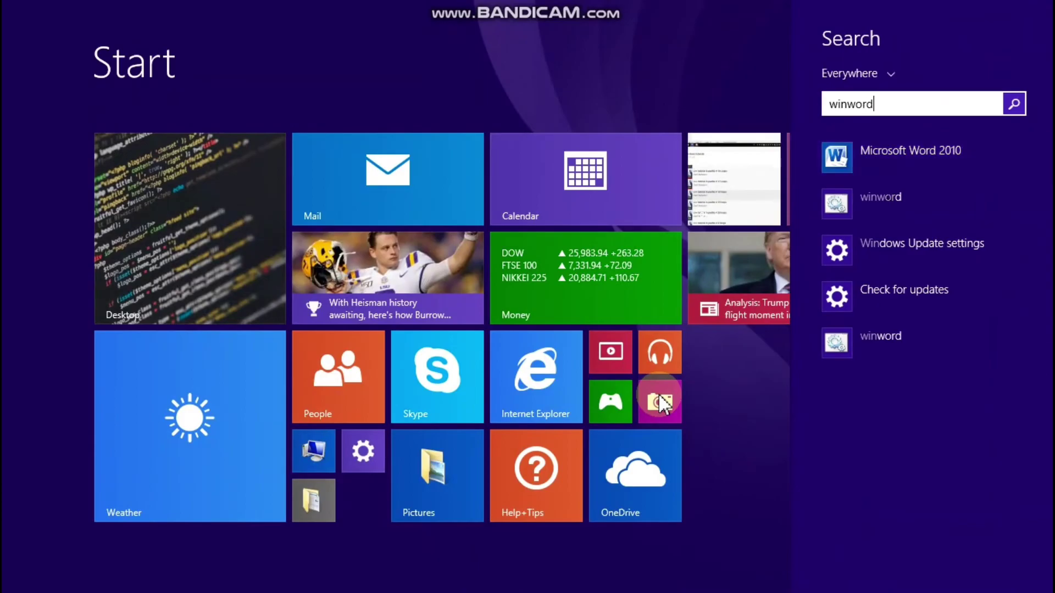
# - Open Microsoft Word 2010 and fill the blank document with the line "Save as" and sample paragraphs generated by =rand()
pyautogui.press('Return')
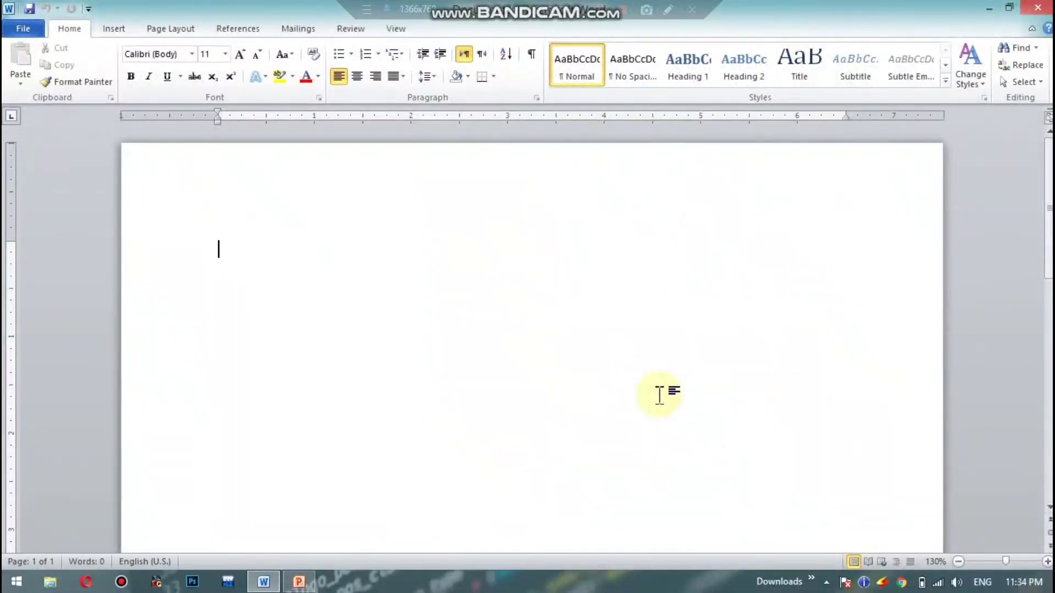
pyautogui.write('Save as')
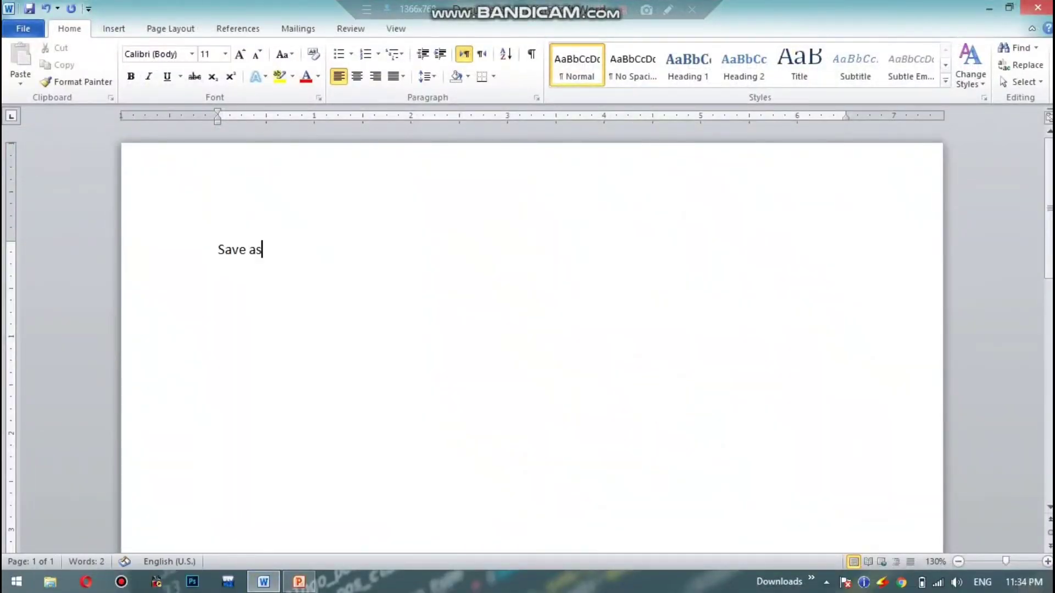
pyautogui.press('Return')
pyautogui.write('=rand()')
pyautogui.press('Return')
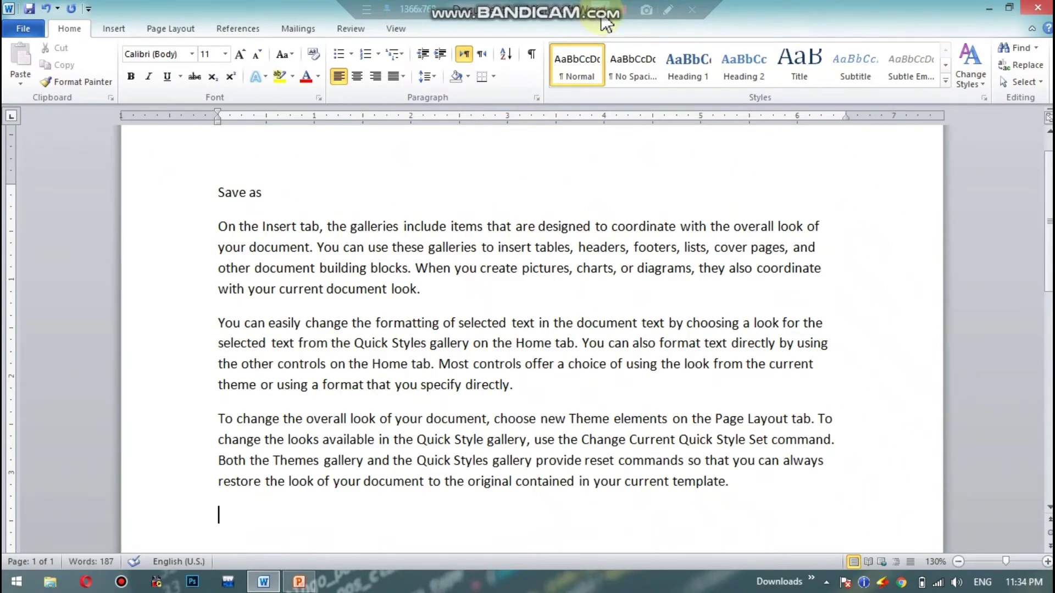
# - Save the document to the Desktop as a Word Document named "Save as"
pyautogui.click(37, 31)
pyautogui.click(42, 76)
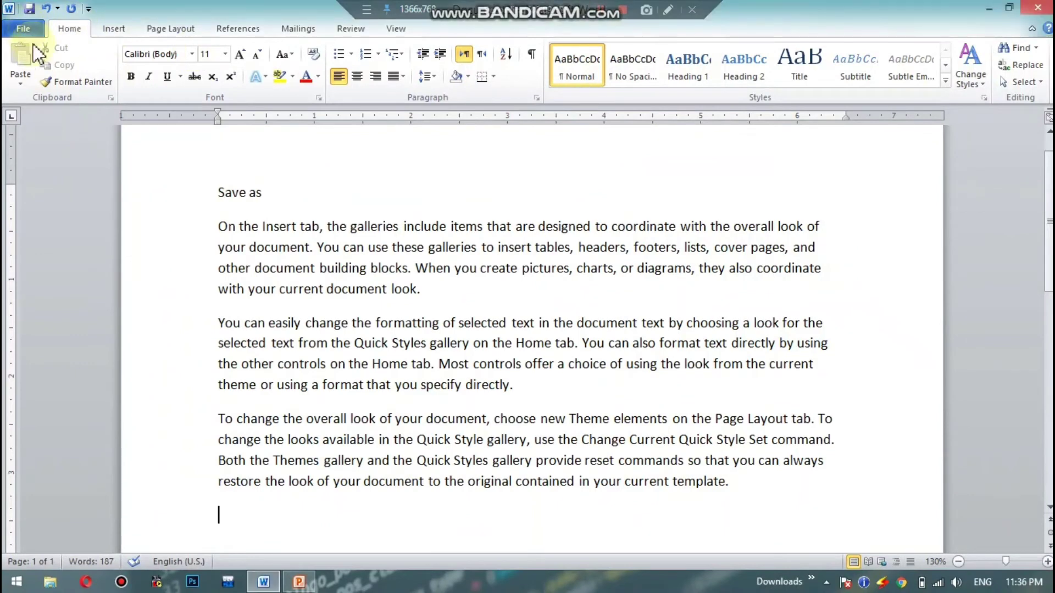
pyautogui.click(35, 32)
pyautogui.click(74, 68)
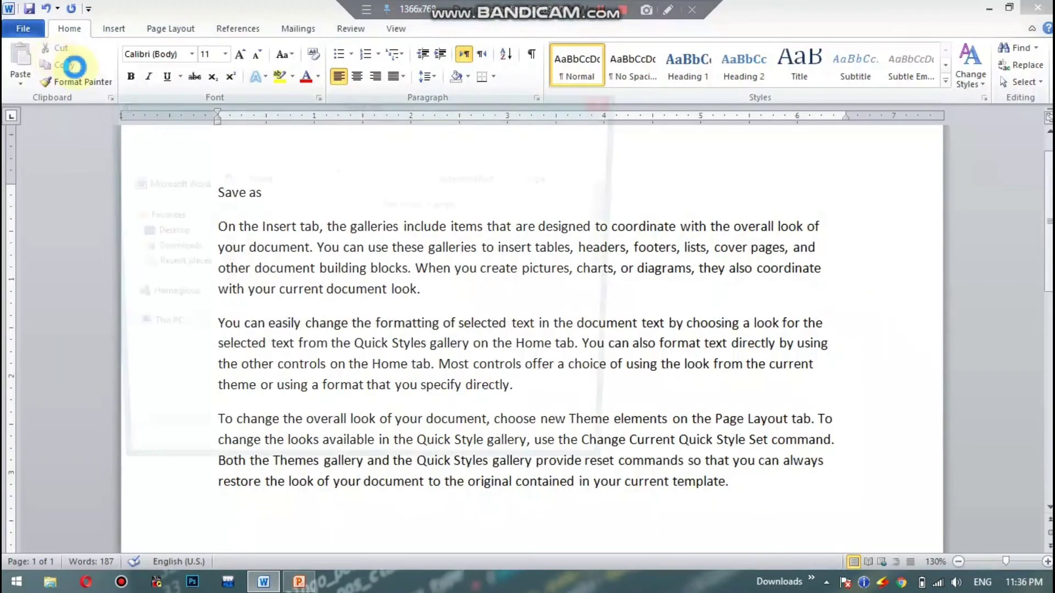
pyautogui.click(222, 205)
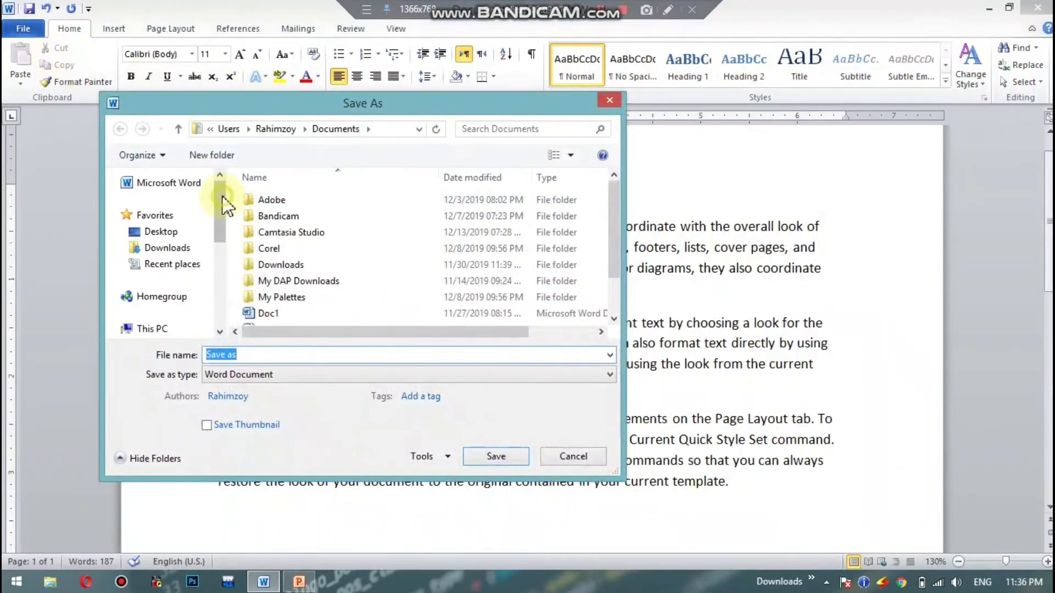
pyautogui.click(196, 233)
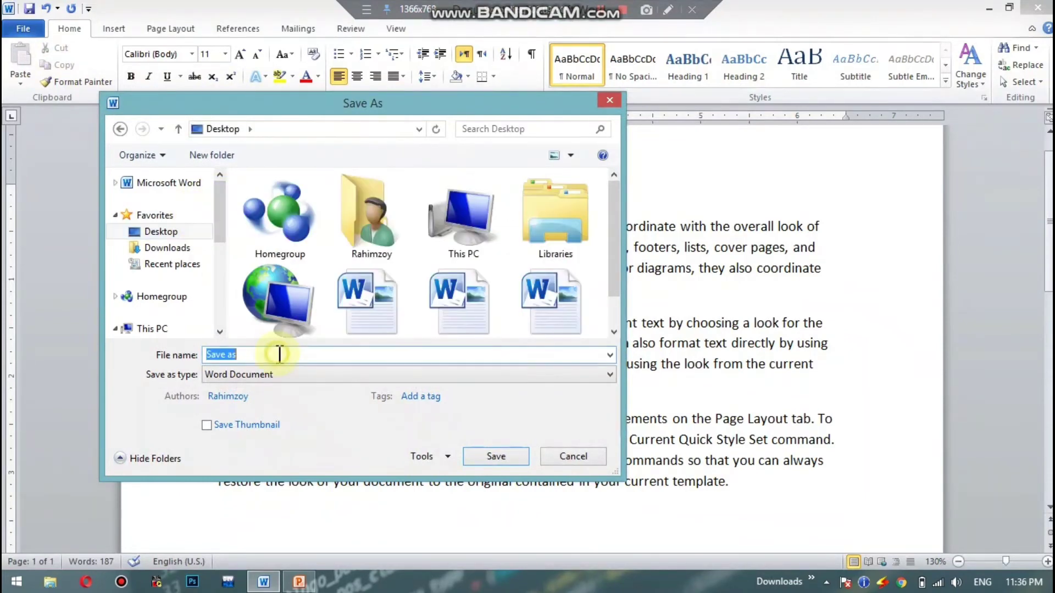
pyautogui.press('BackSpace')
pyautogui.write('Sa')
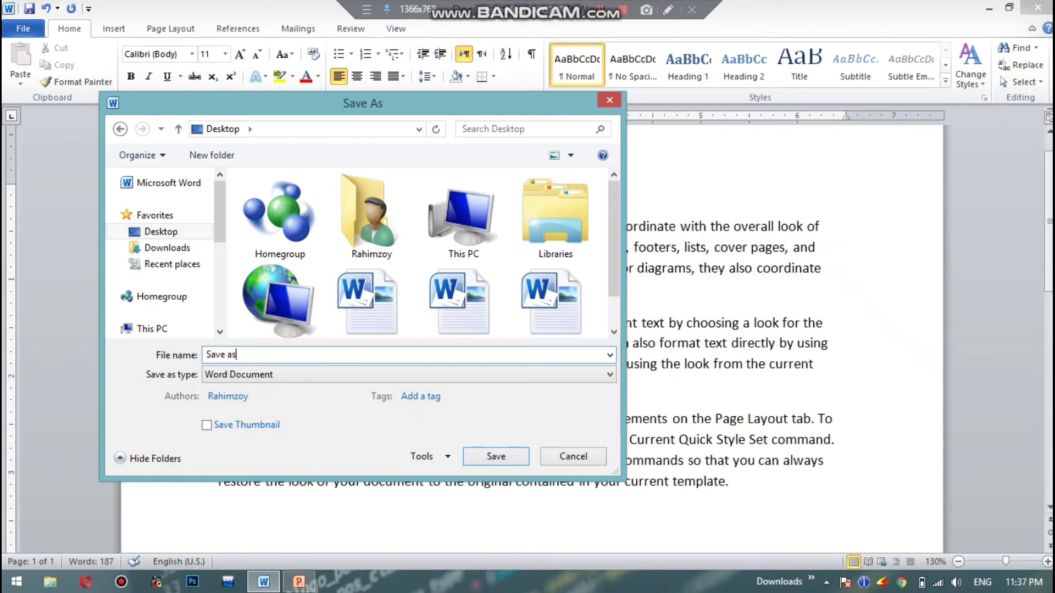
pyautogui.click(491, 459)
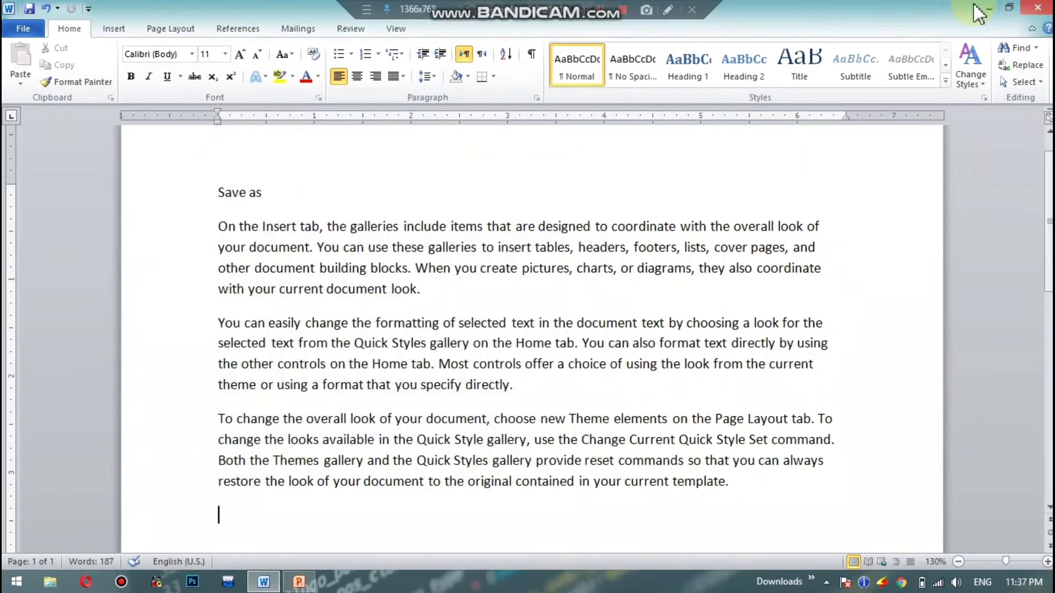
# - Minimize the document and presentation windows, and open the "Save as" file from the desktop
pyautogui.click(989, 8)
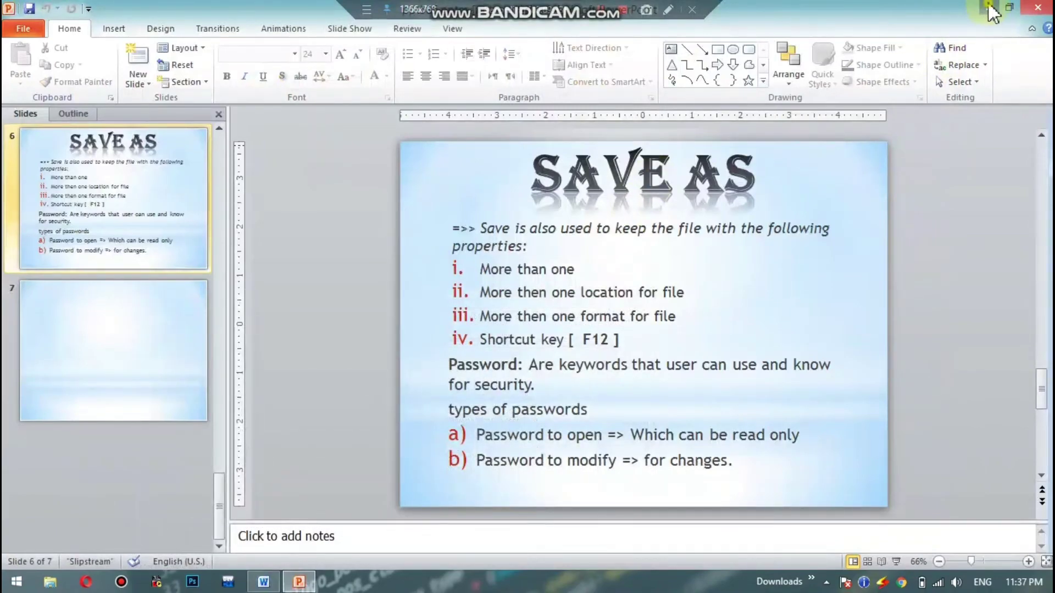
pyautogui.click(989, 7)
pyautogui.click(156, 203)
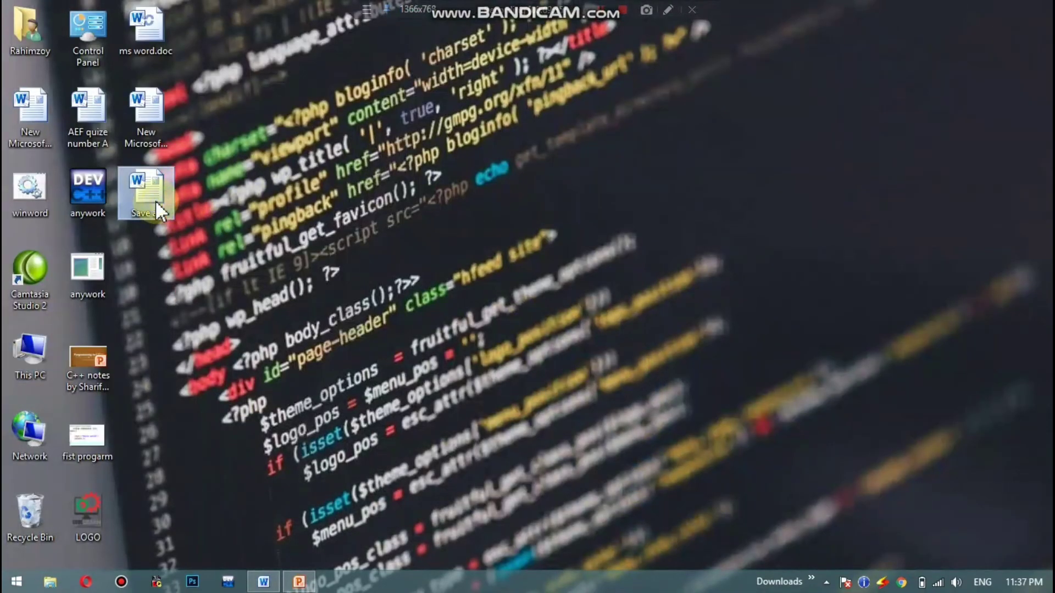
pyautogui.doubleClick(155, 200)
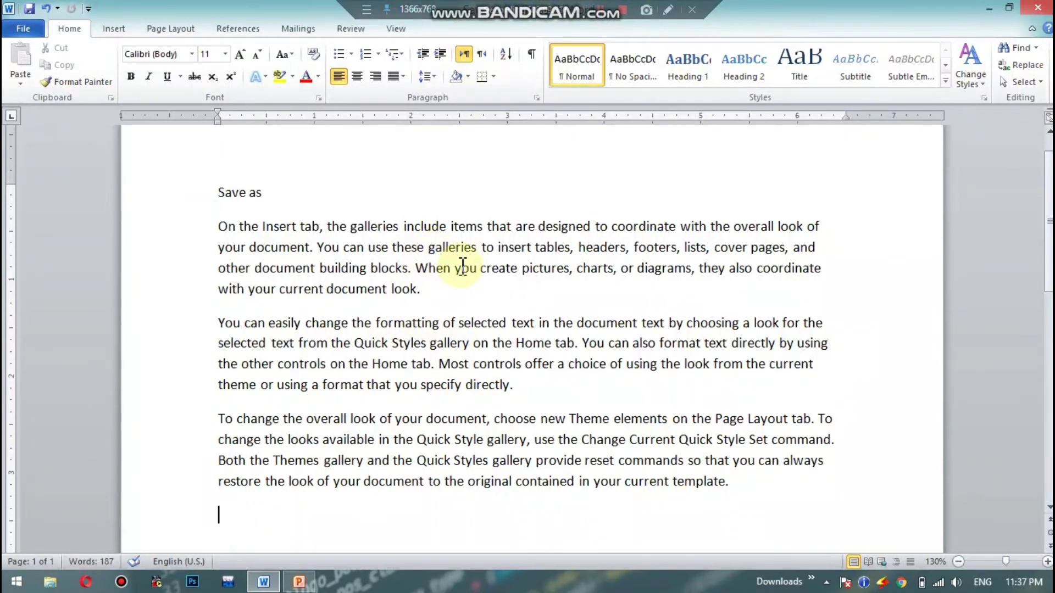
# - Save a copy of the document to the Desktop as a Word Macro-Enabled Document named "Deffernt doc"
pyautogui.press('F12')
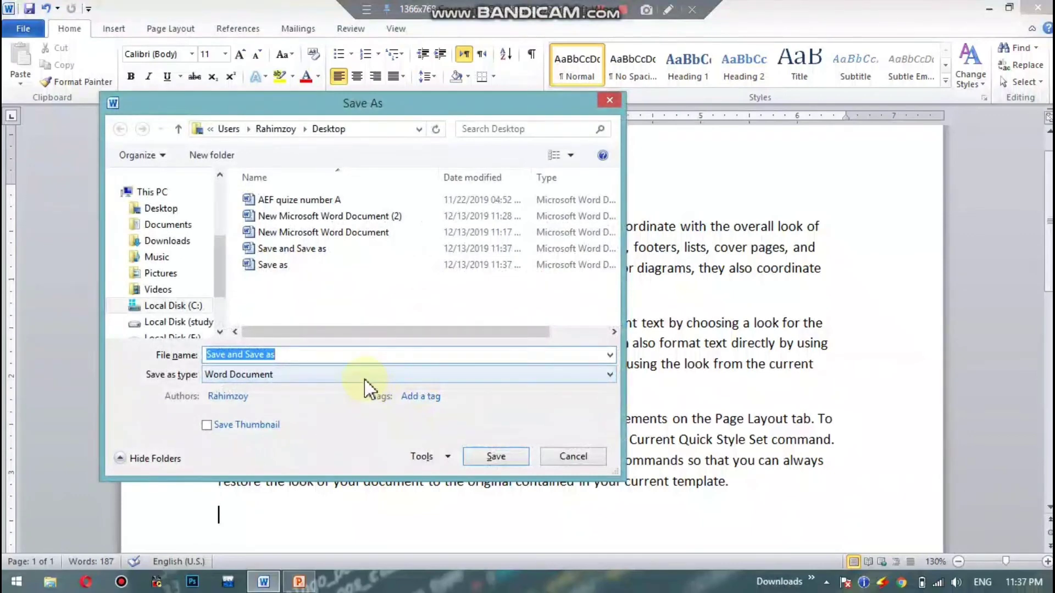
pyautogui.click(364, 379)
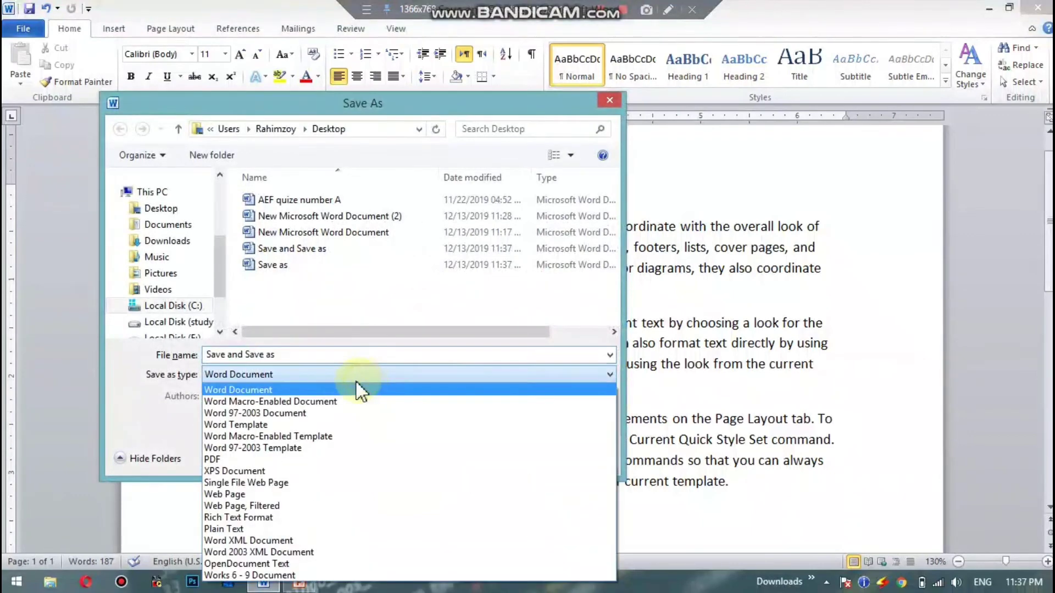
pyautogui.click(307, 402)
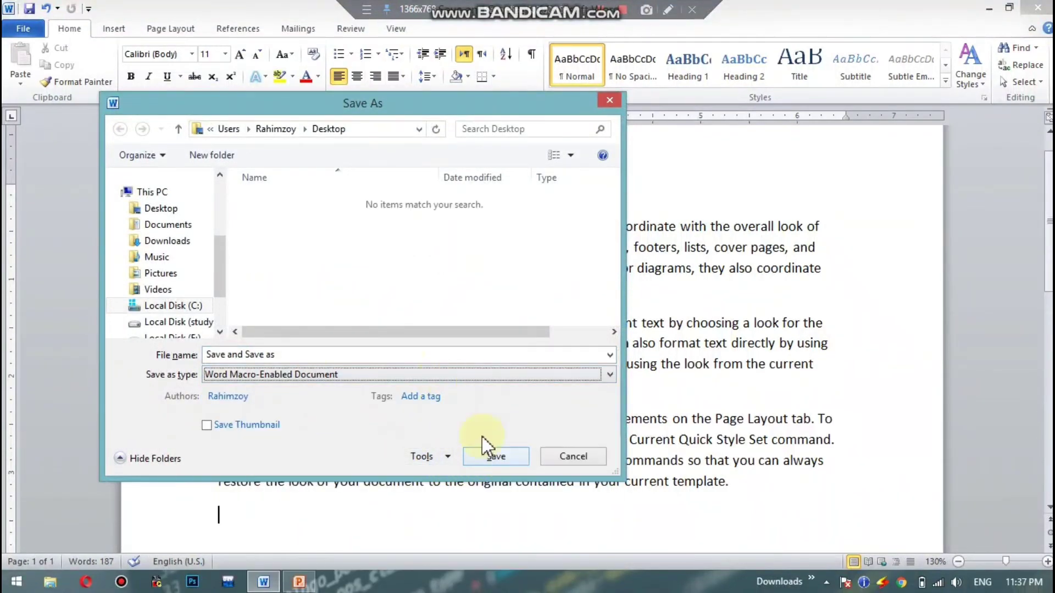
pyautogui.click(391, 355)
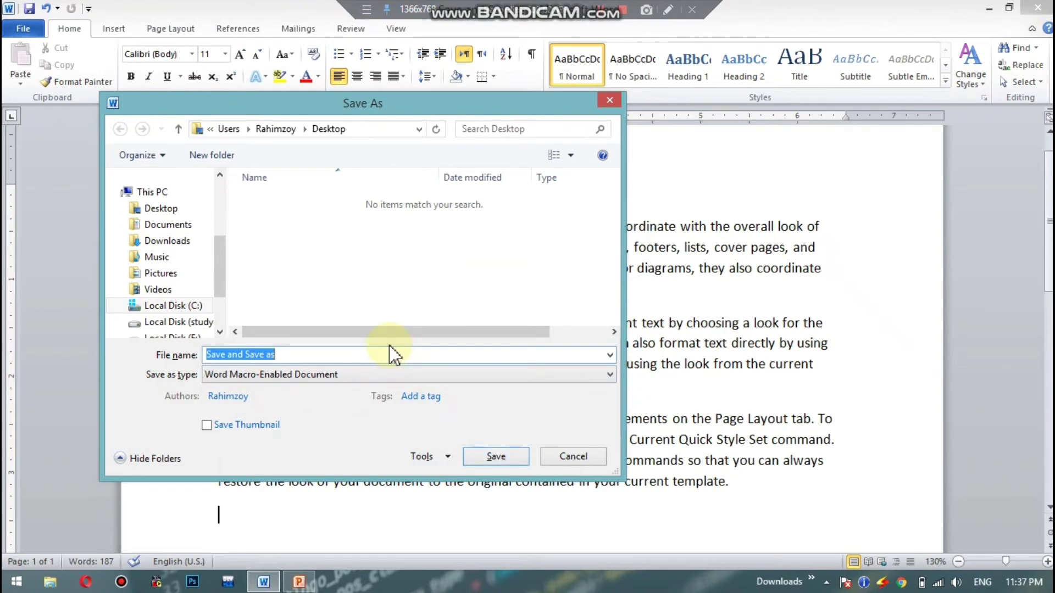
pyautogui.write('Deffernt')
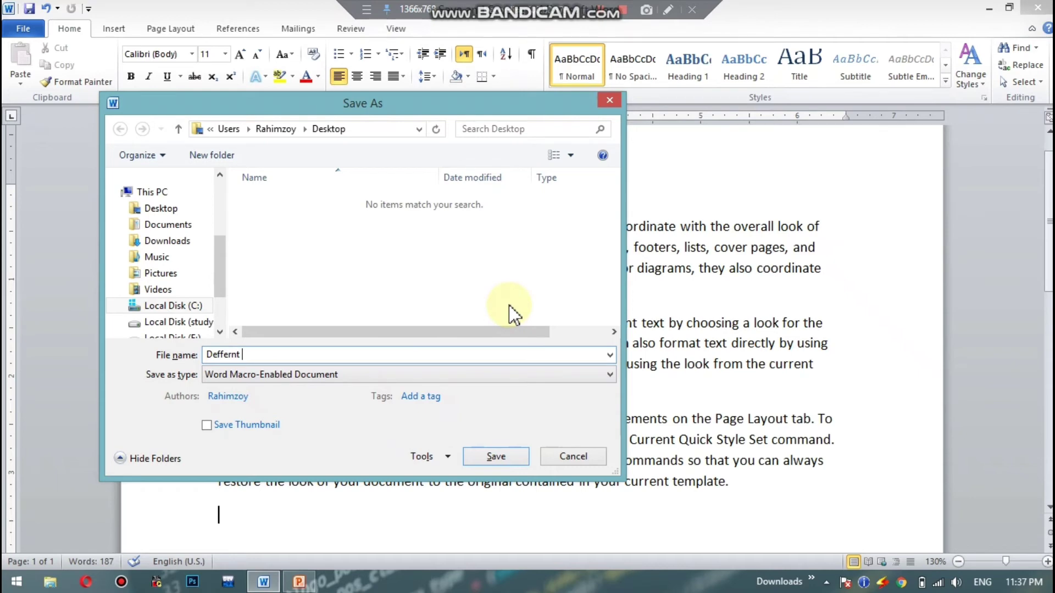
pyautogui.write('doc')
pyautogui.click(482, 459)
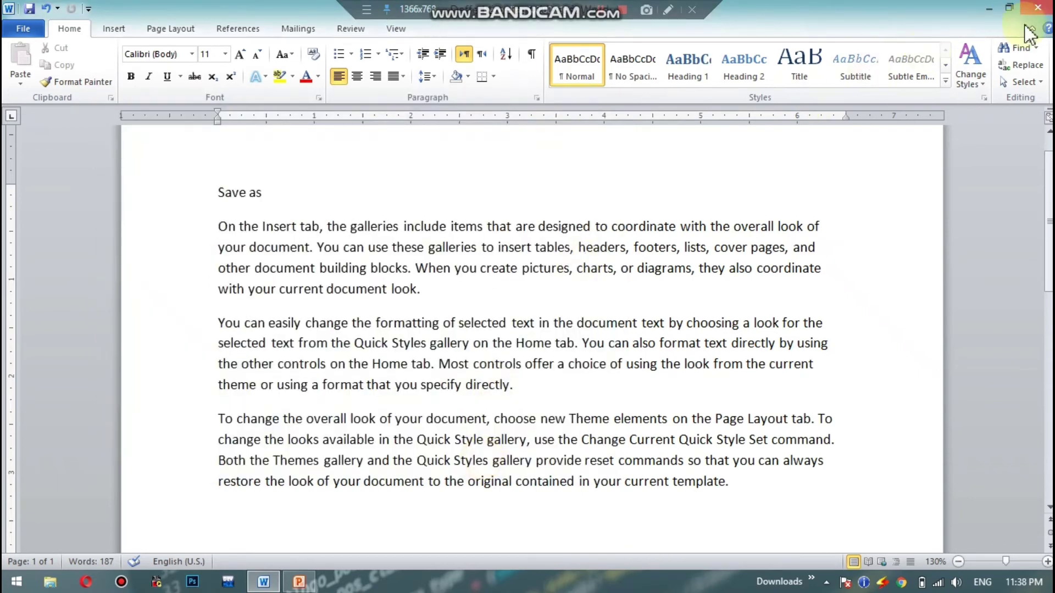
# - Reopen the macro-enabled "Deffernt doc" from the desktop and start saving it as a Word Document named "Save as"
pyautogui.click(1037, 7)
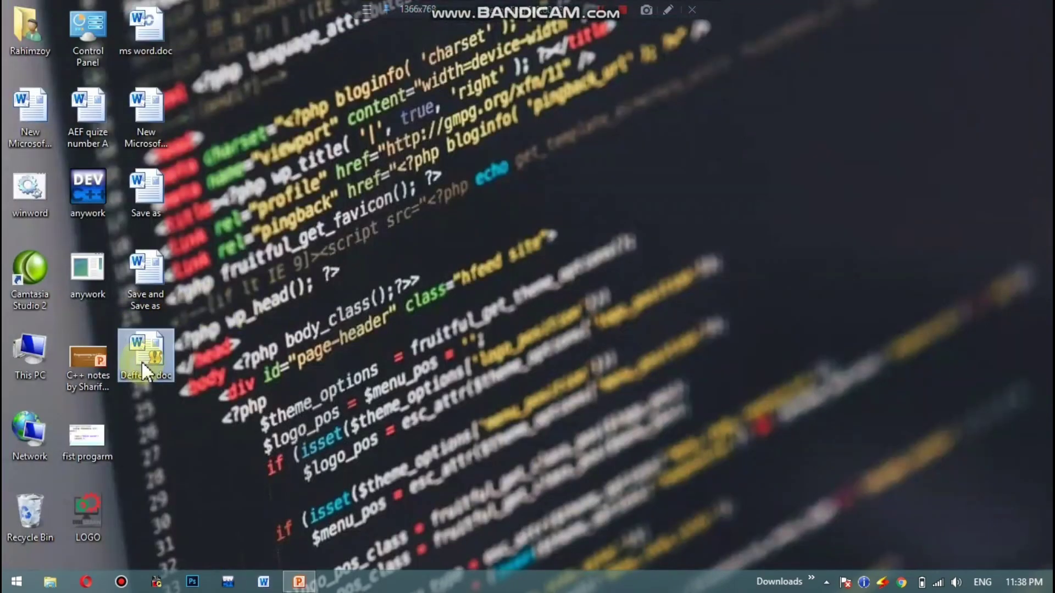
pyautogui.doubleClick(154, 345)
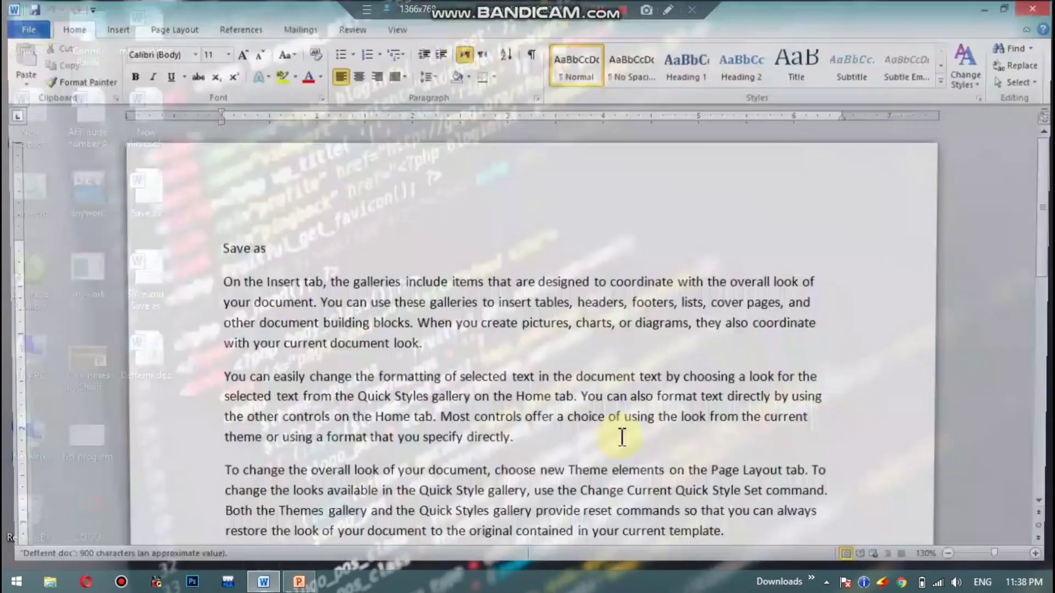
pyautogui.press('F12')
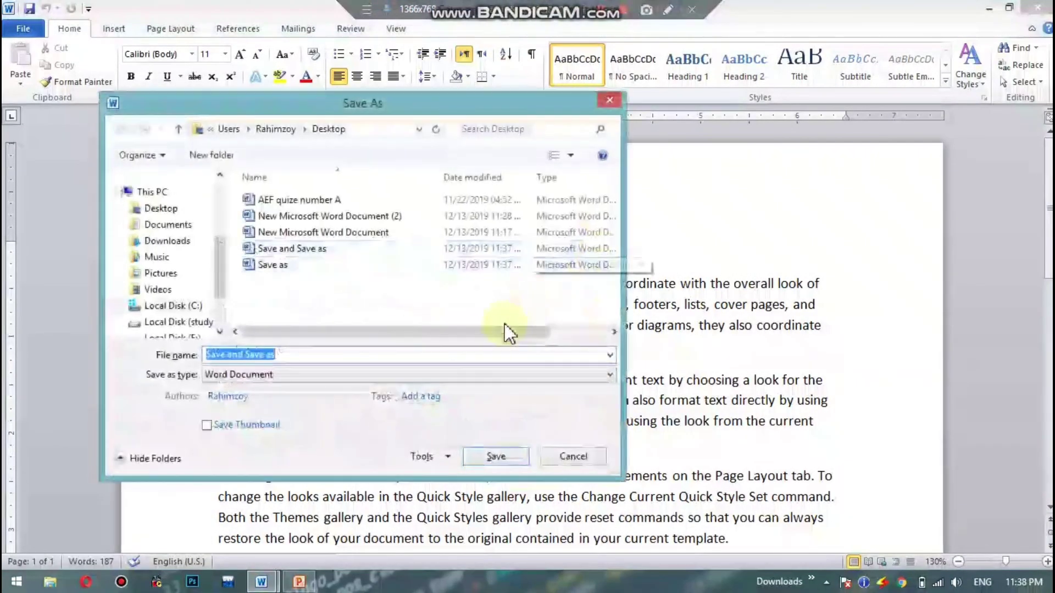
pyautogui.press('BackSpace')
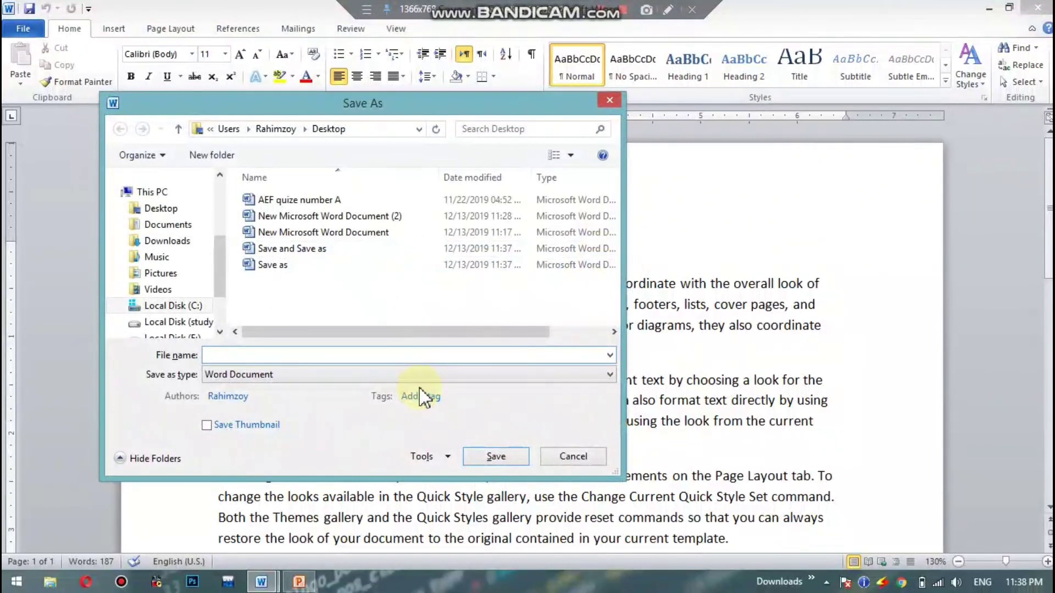
pyautogui.write('Save as')
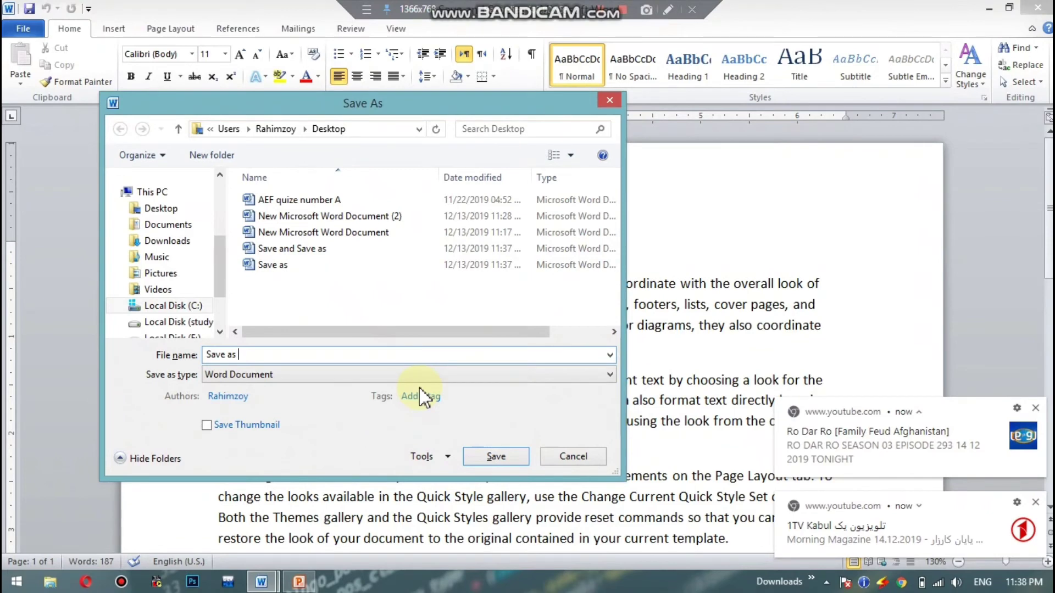
# - Set and confirm a password to open and a password to modify in the General Options, and save the copy
pyautogui.click(432, 456)
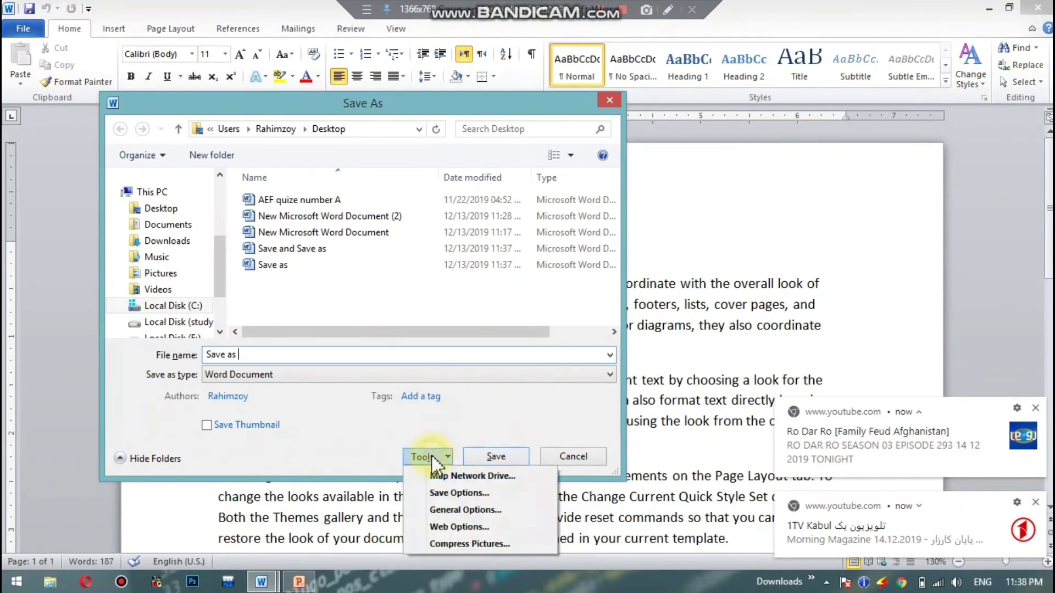
pyautogui.click(456, 512)
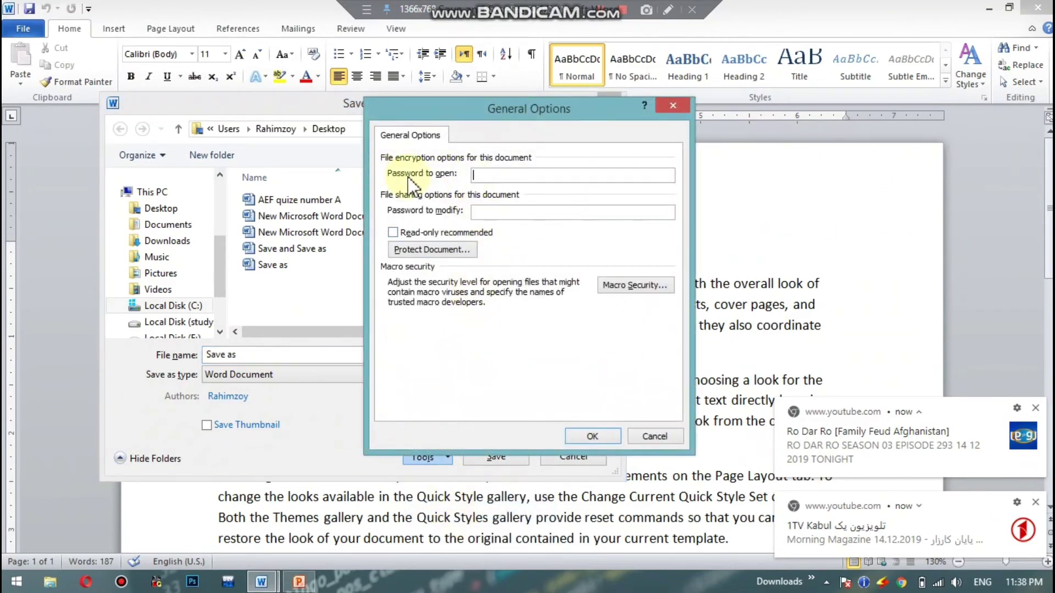
pyautogui.click(486, 174)
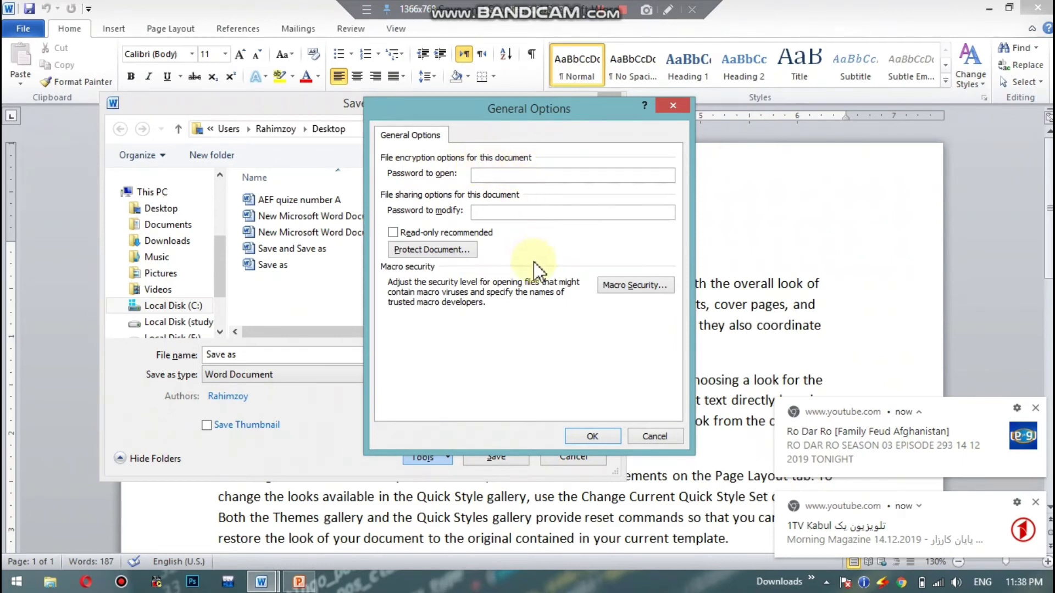
pyautogui.write('1')
pyautogui.click(504, 215)
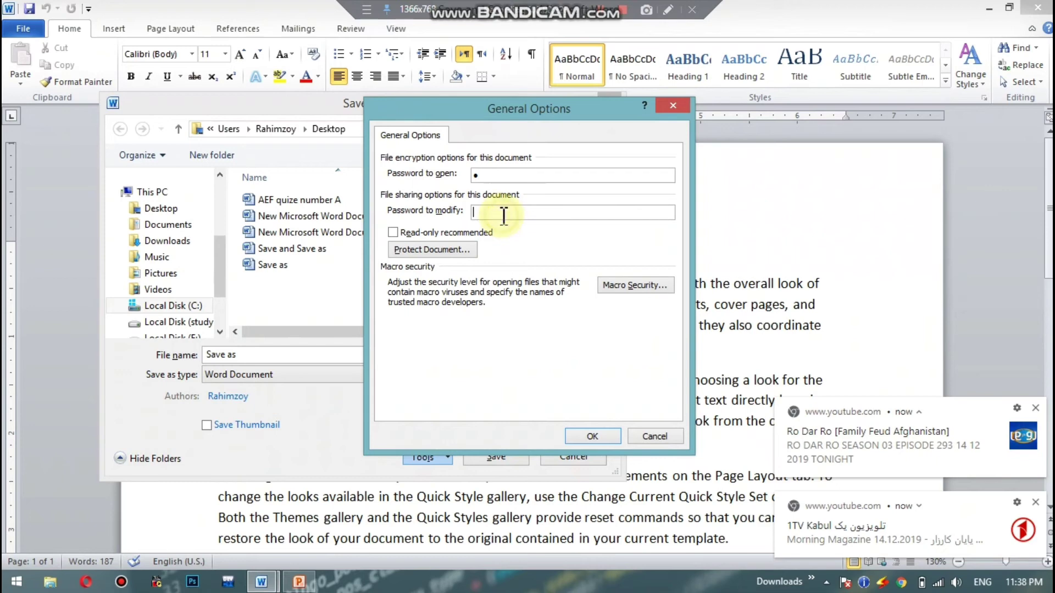
pyautogui.write('1')
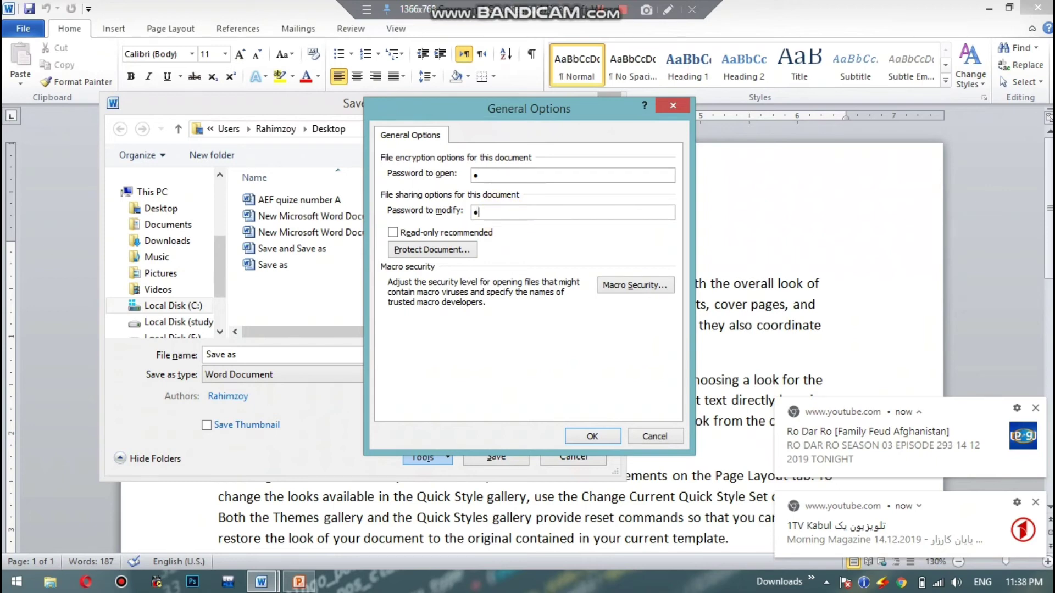
pyautogui.click(592, 436)
pyautogui.write('1')
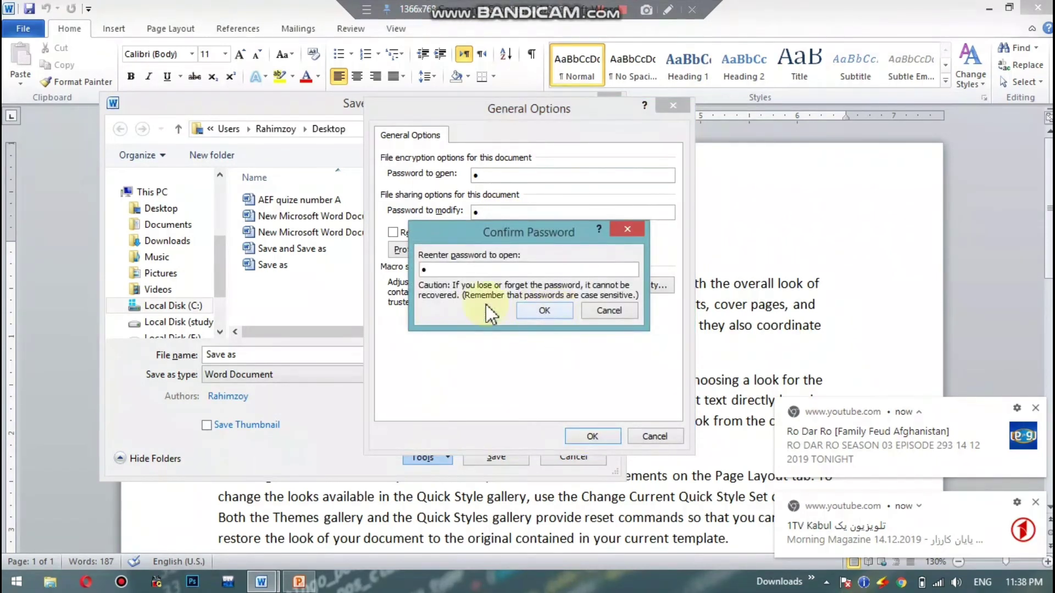
pyautogui.click(535, 308)
pyautogui.write('1')
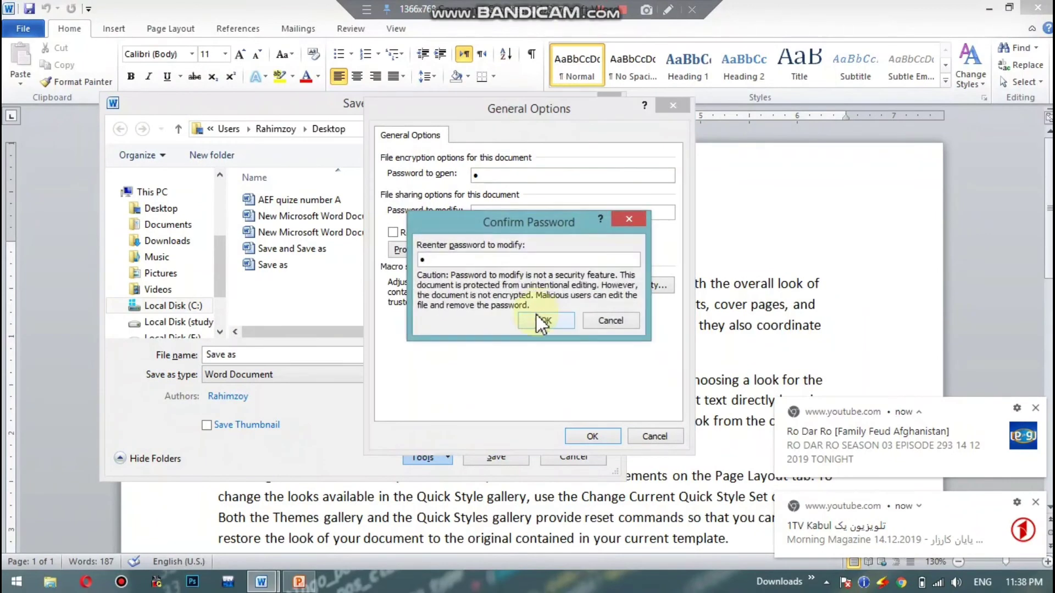
pyautogui.click(536, 315)
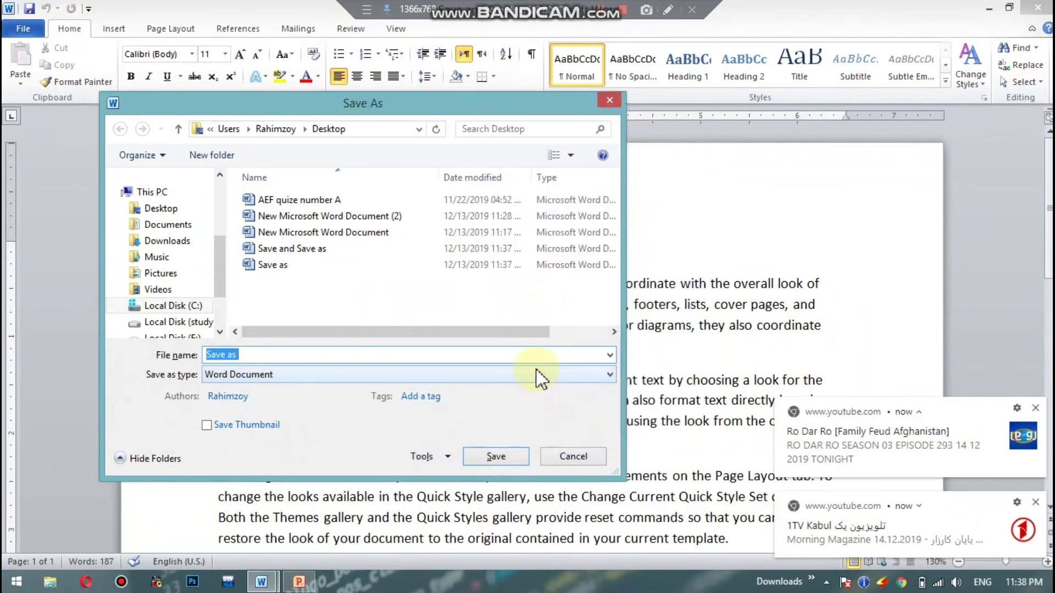
pyautogui.click(496, 456)
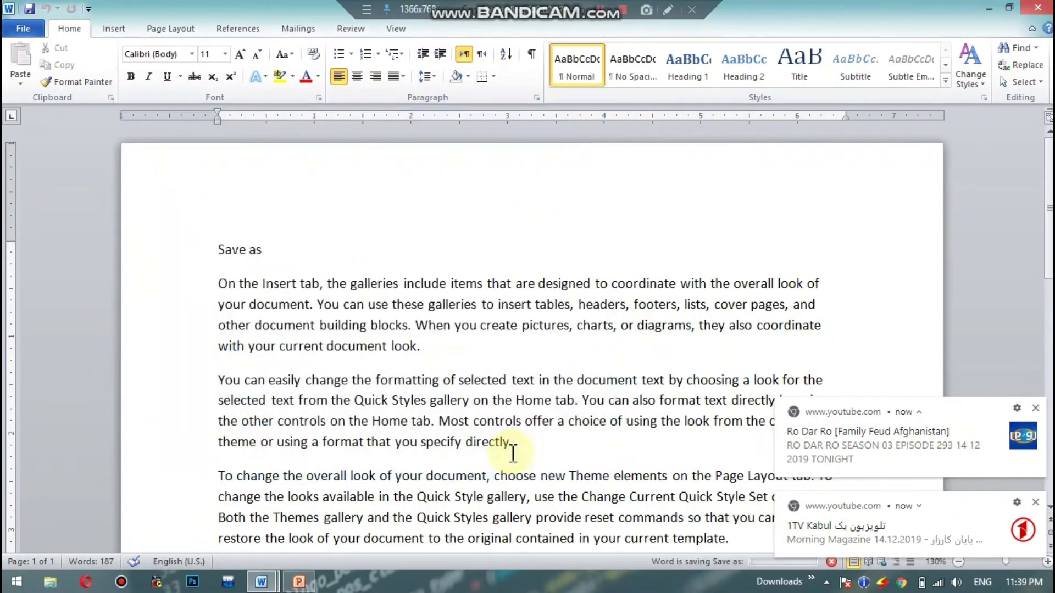
# - Close the document and reopen the protected "Save as" file from the desktop as read-only, entering the password to open
pyautogui.click(1033, 9)
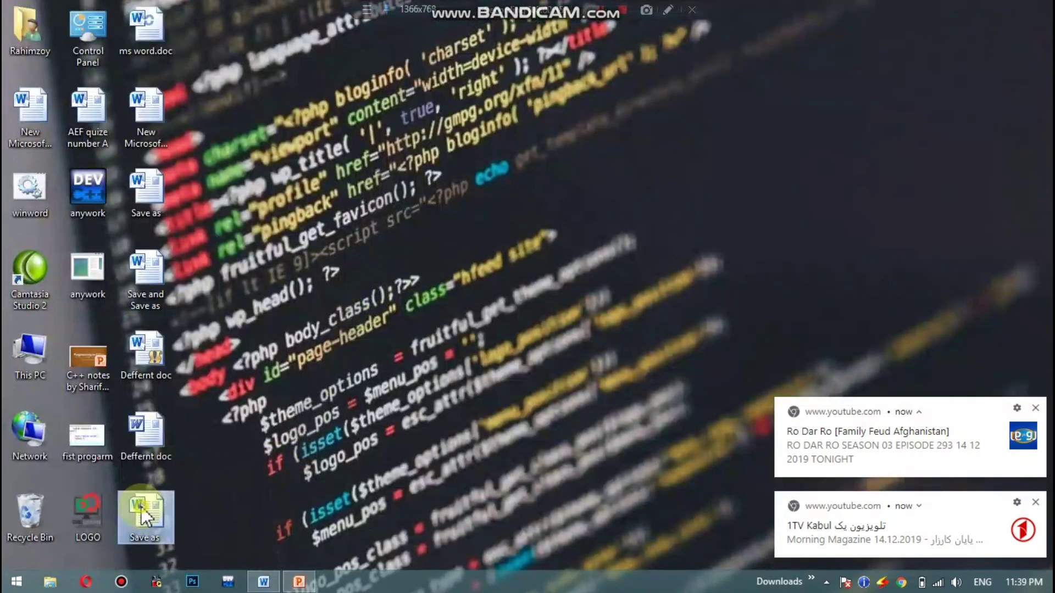
pyautogui.doubleClick(141, 506)
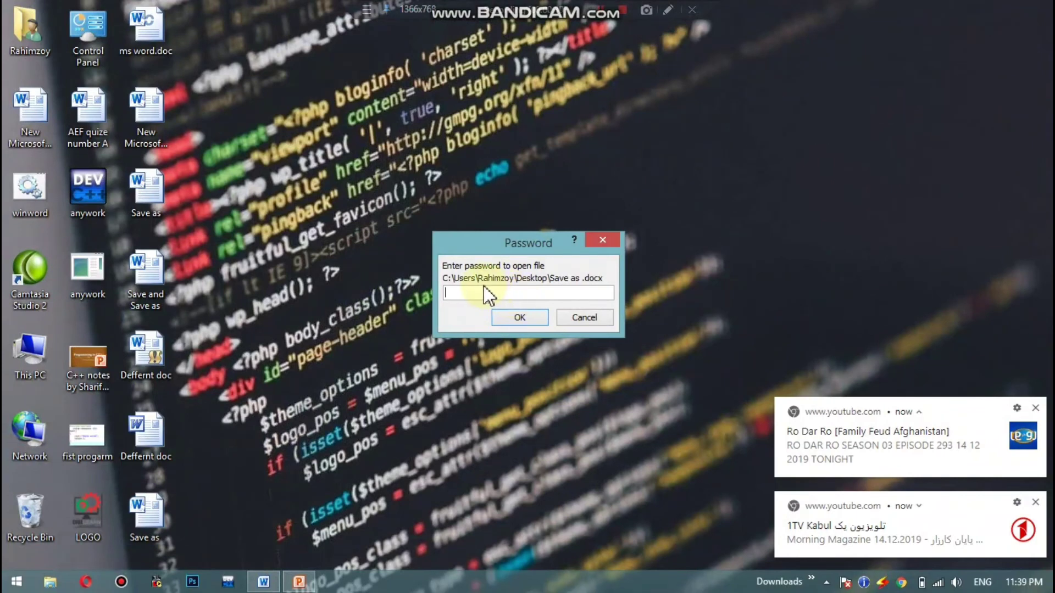
pyautogui.click(603, 11)
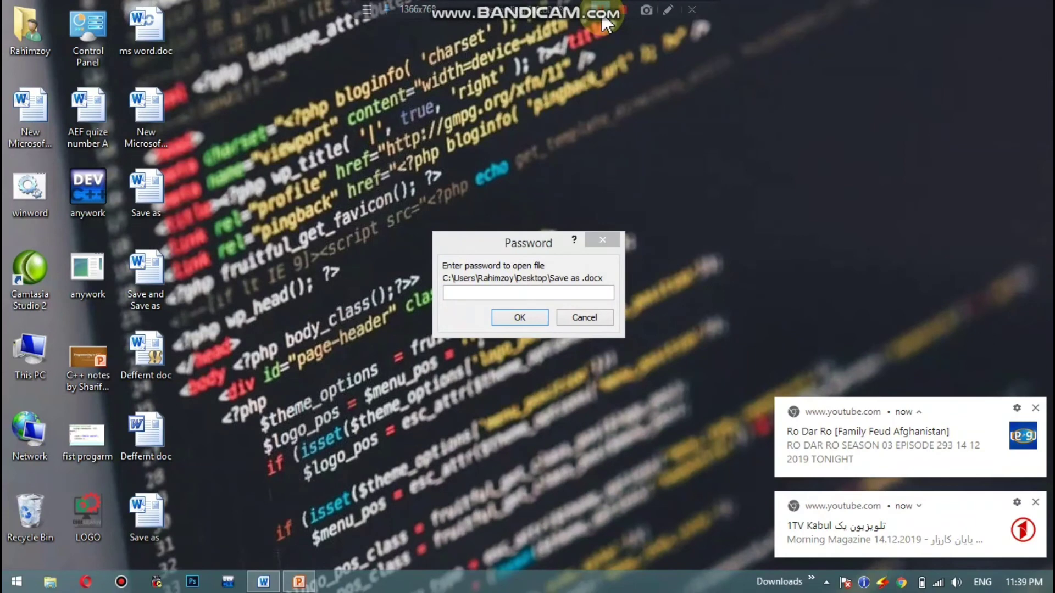
pyautogui.click(529, 288)
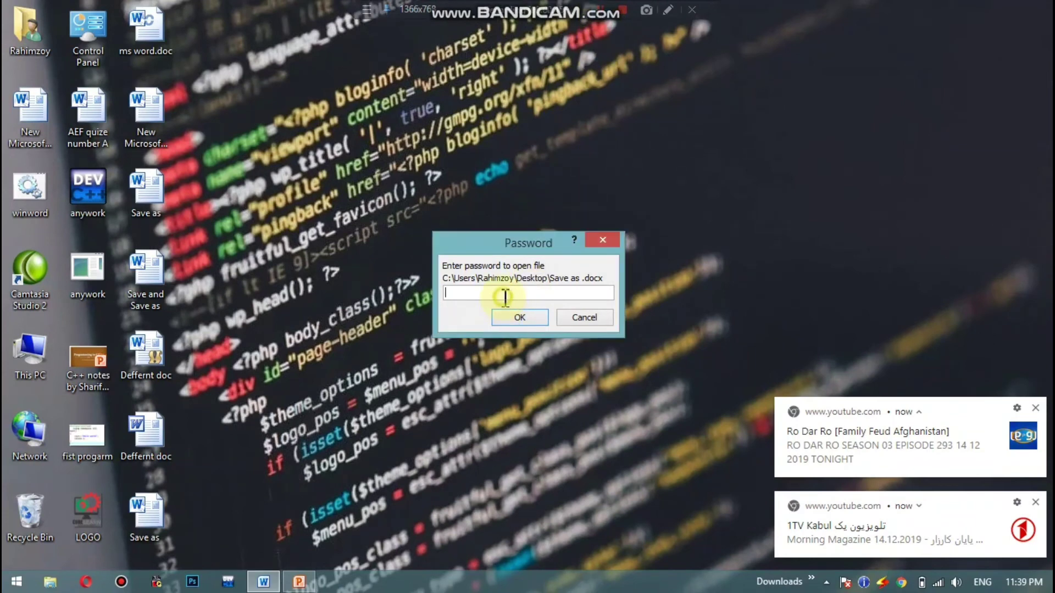
pyautogui.click(512, 318)
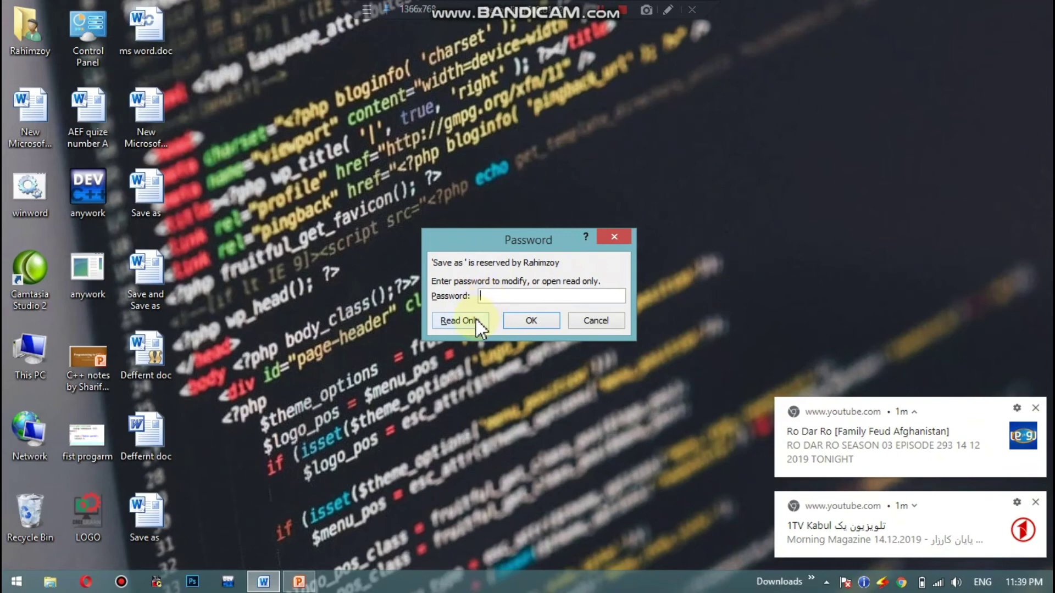
pyautogui.click(460, 320)
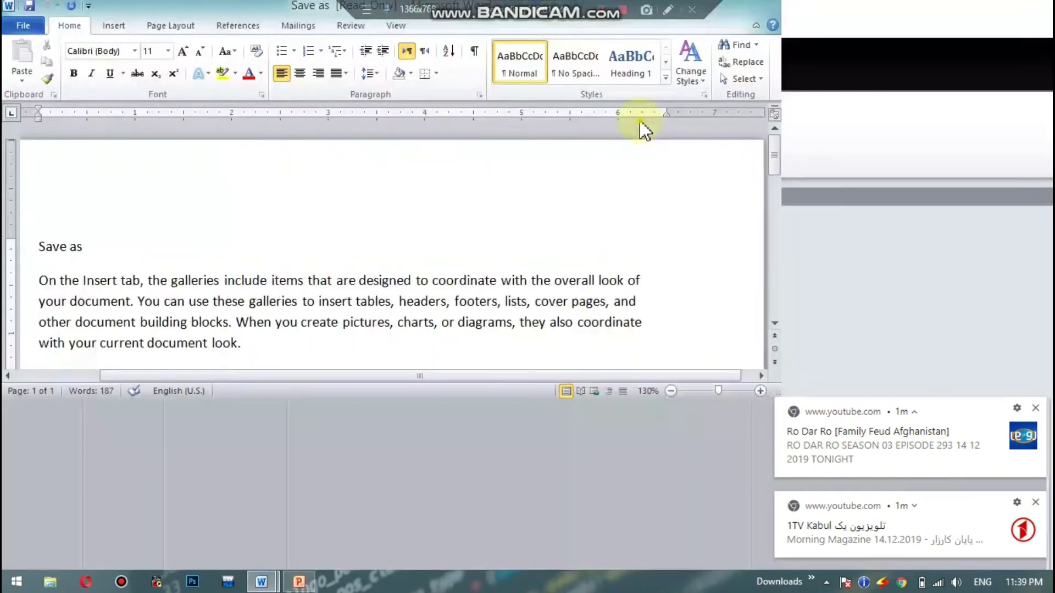
# - Try to save the read-only document with "afasfasdfadsfas" added after the first paragraph, and close it without saving
pyautogui.click(496, 348)
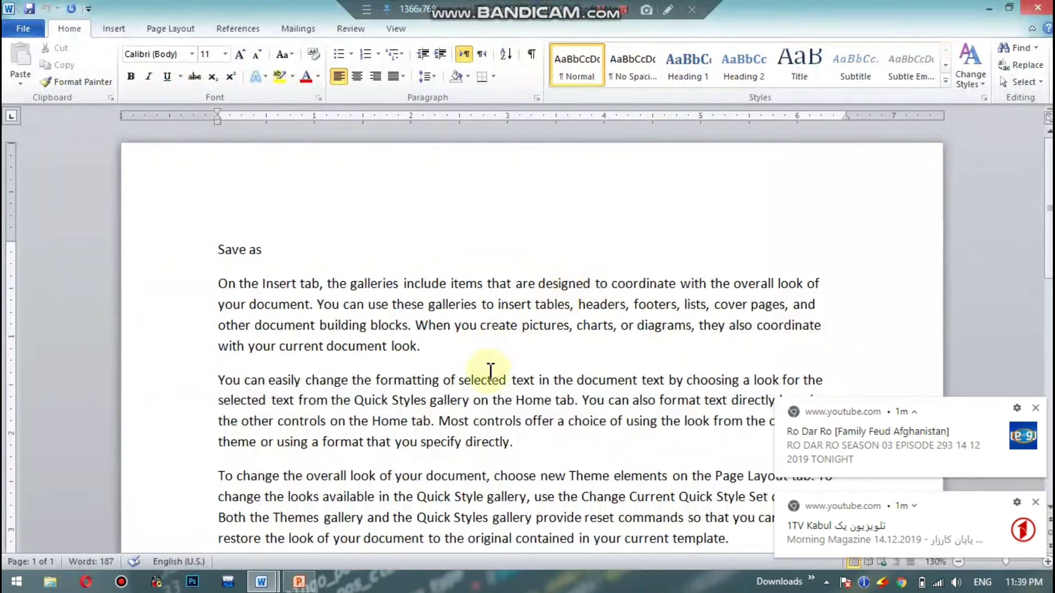
pyautogui.write('afasfasdfadsfas')
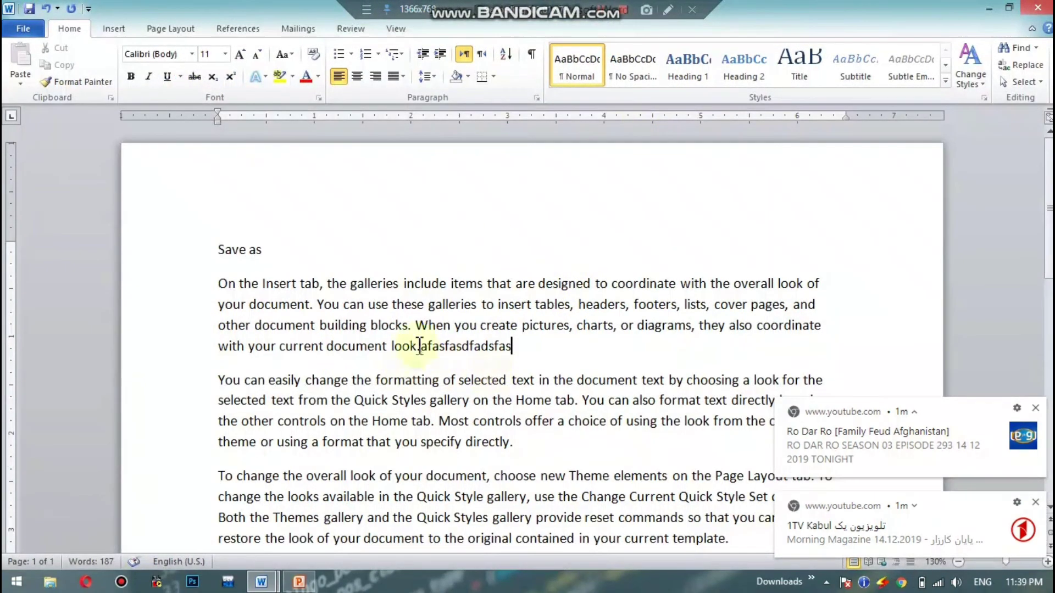
pyautogui.hotkey('ctrl', 's')
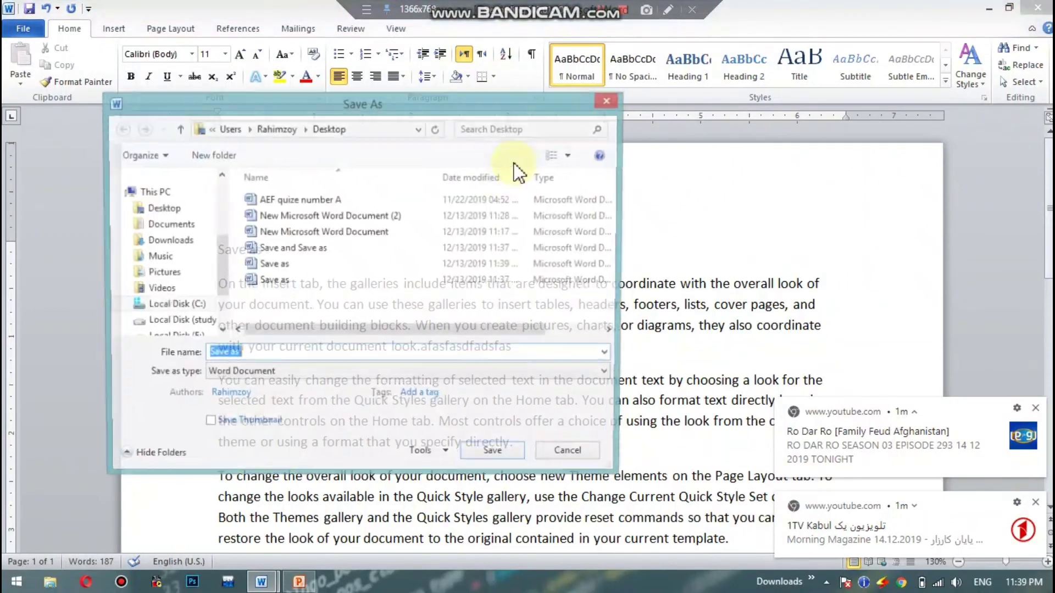
pyautogui.click(496, 458)
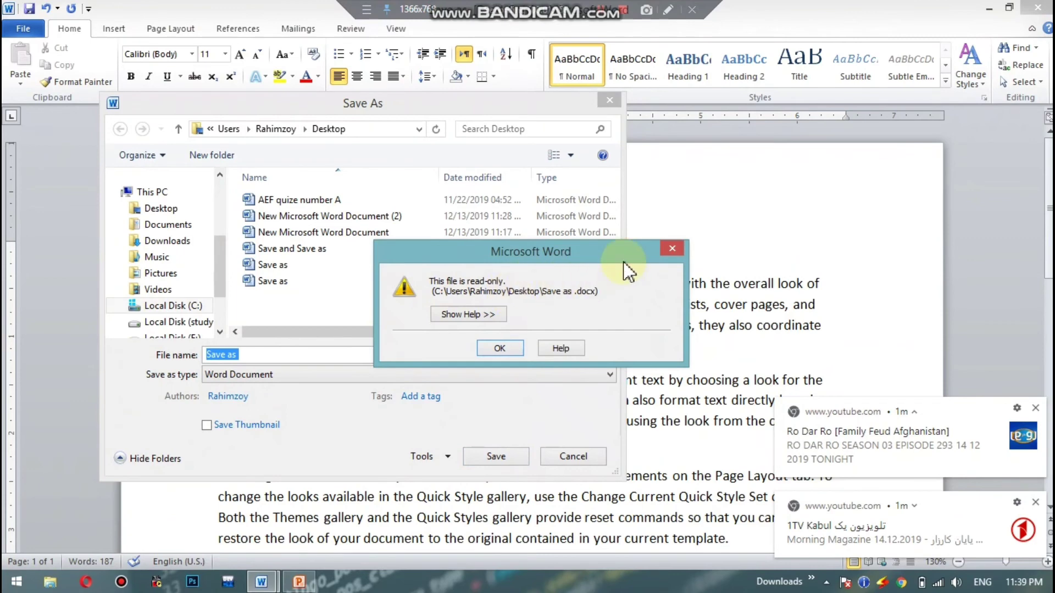
pyautogui.click(671, 249)
pyautogui.click(610, 100)
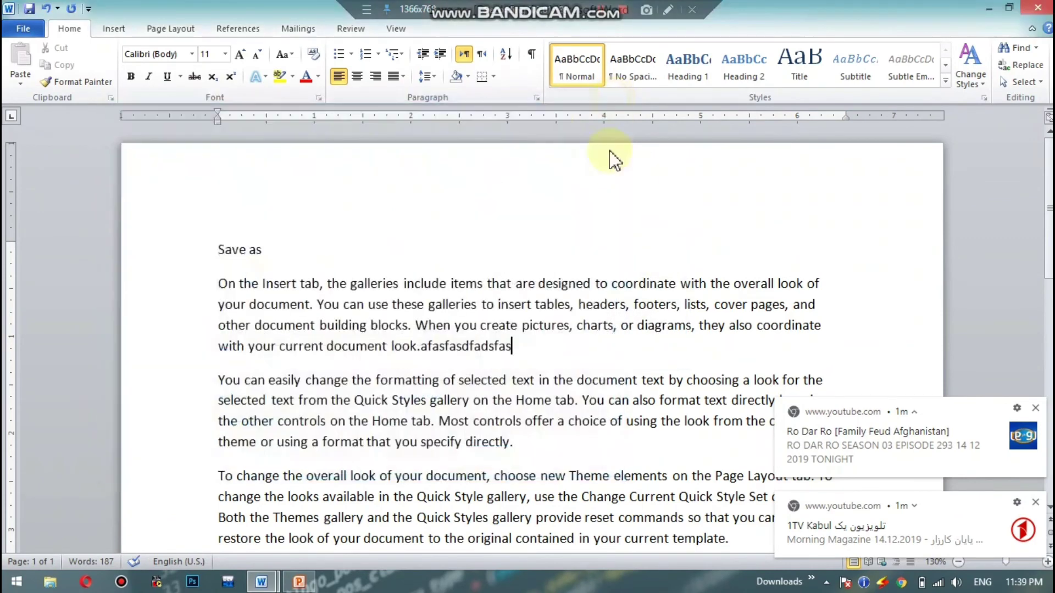
pyautogui.click(1038, 8)
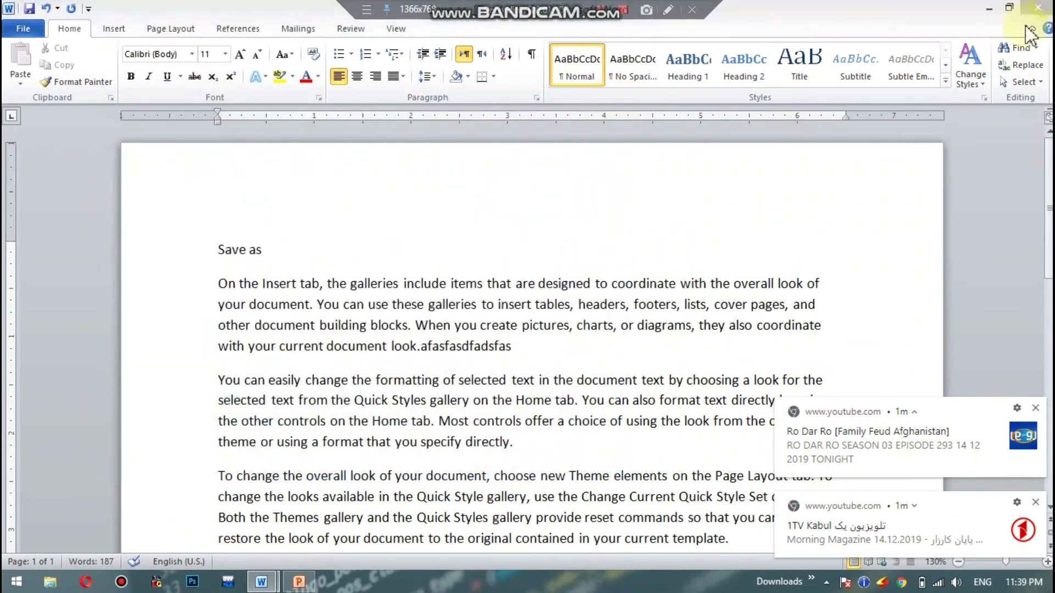
pyautogui.click(537, 314)
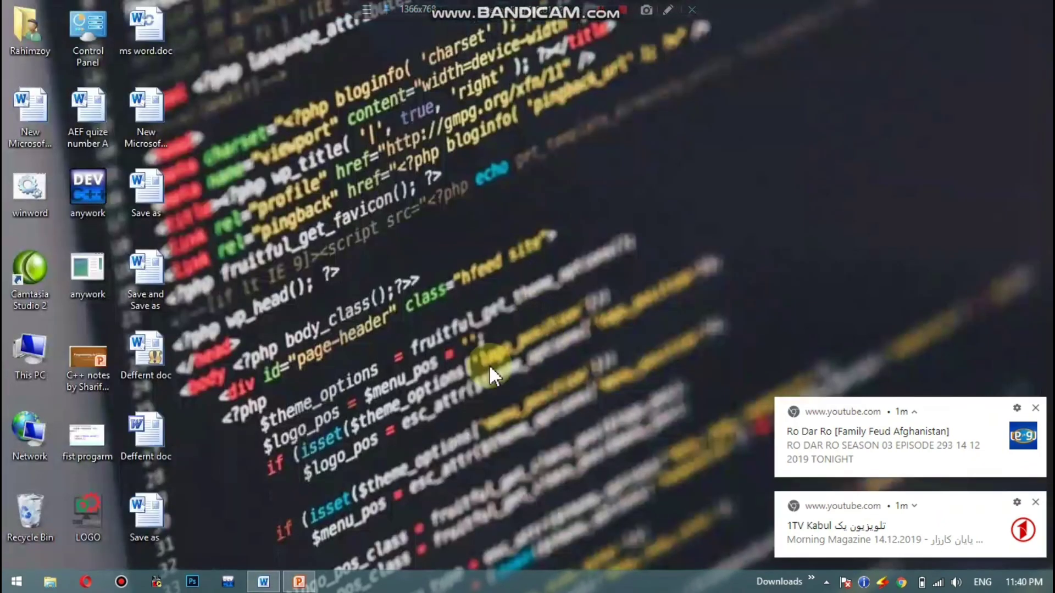
# - Reopen the protected "Save as" file with the password to open and the password to modify, and maximize its window
pyautogui.doubleClick(160, 528)
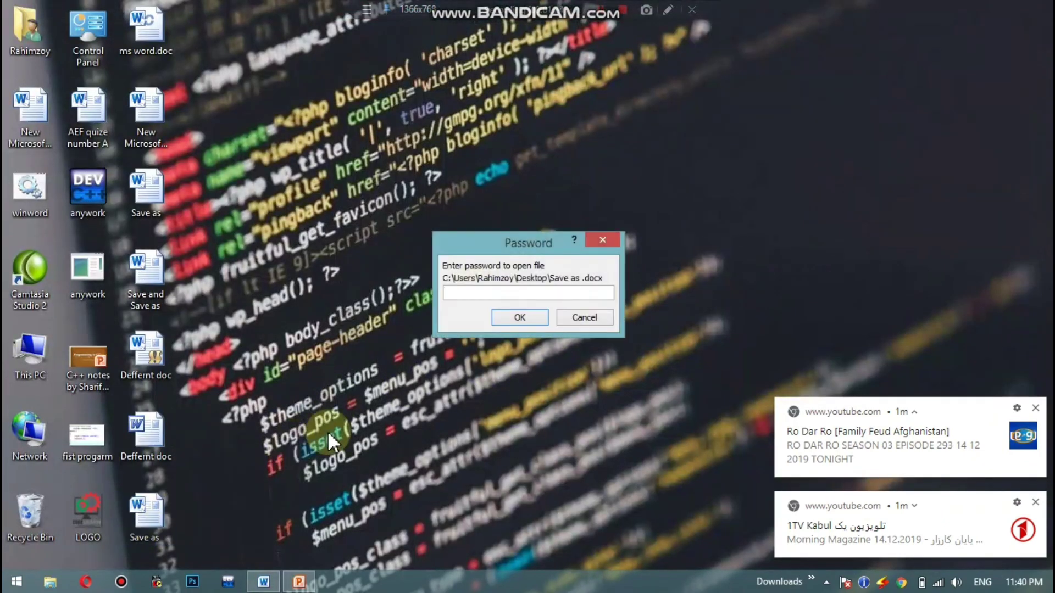
pyautogui.click(519, 317)
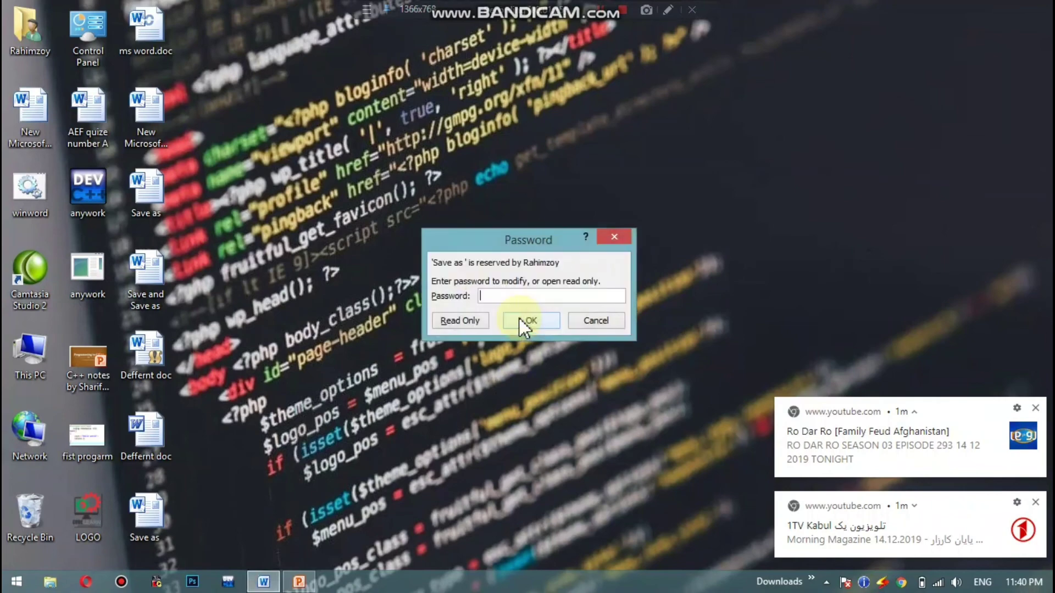
pyautogui.write('1')
pyautogui.press('Return')
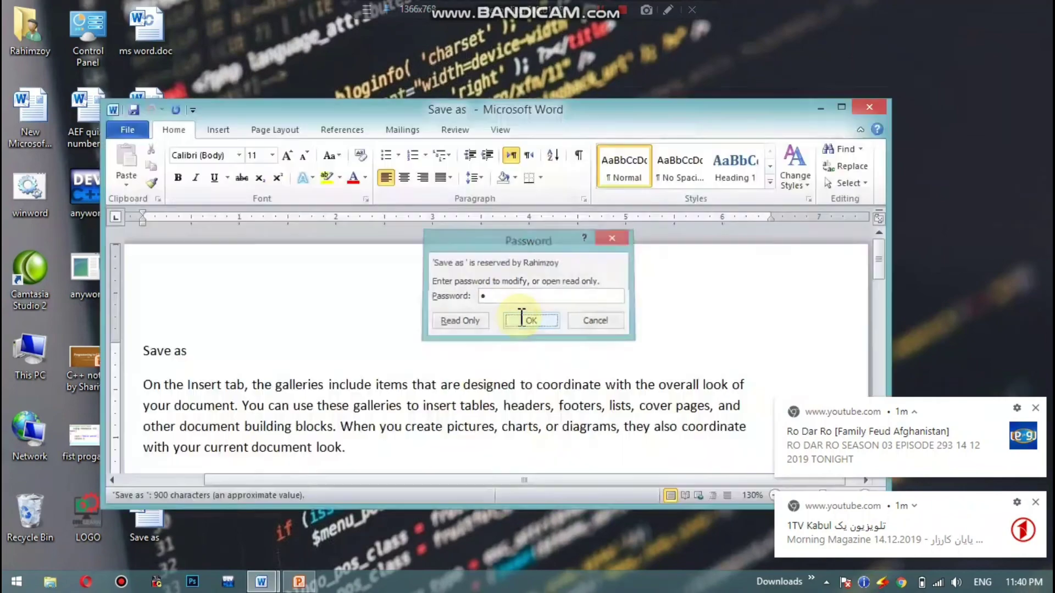
pyautogui.doubleClick(760, 104)
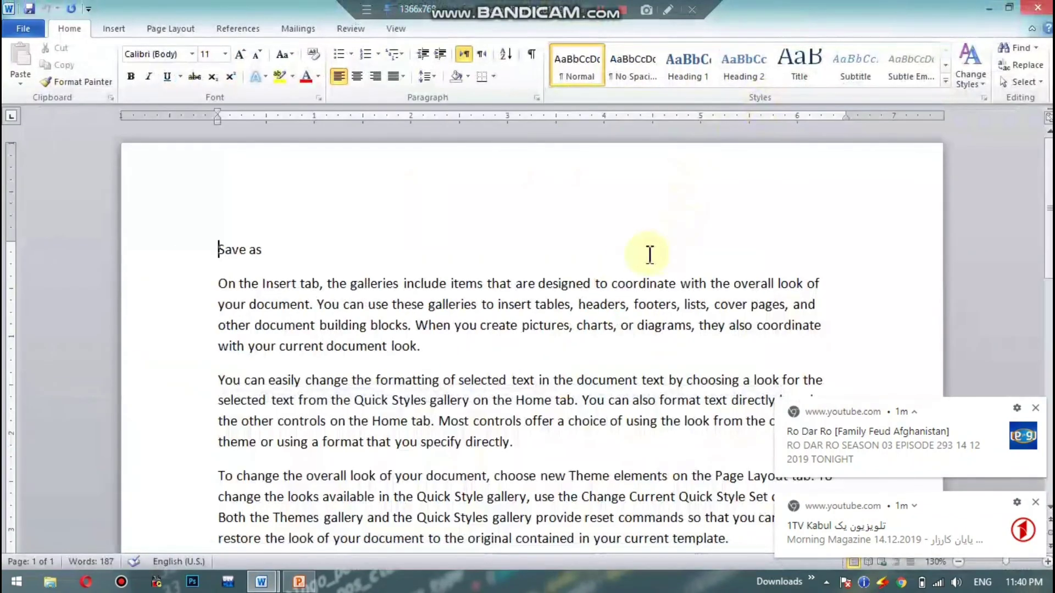
# - Add a line below "Save as" reading "My name is", the person's full name and "and I am from Afghanistan", and save the document
pyautogui.click(401, 265)
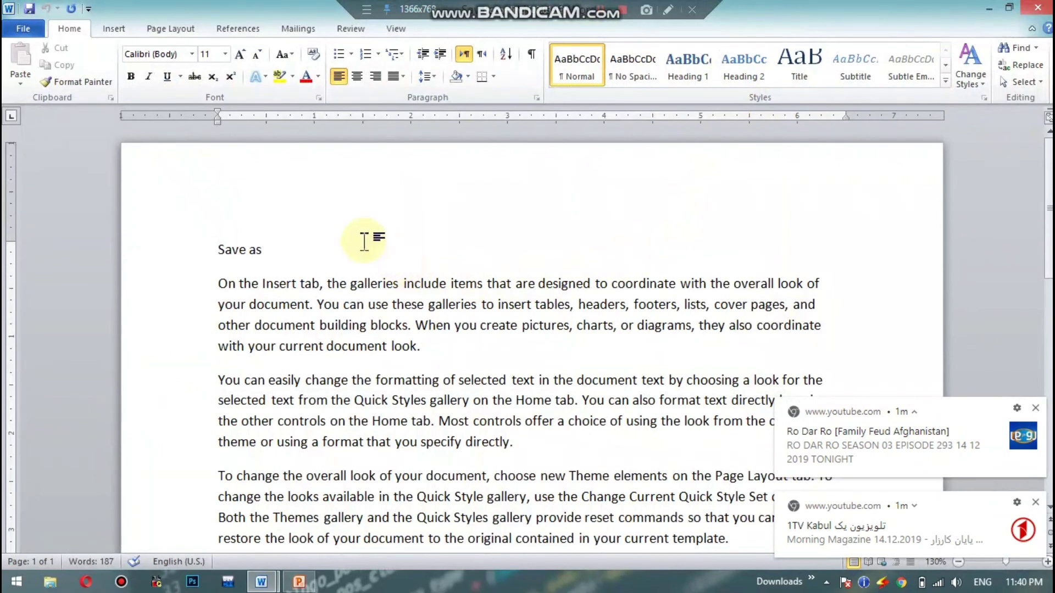
pyautogui.press('Return')
pyautogui.write('=')
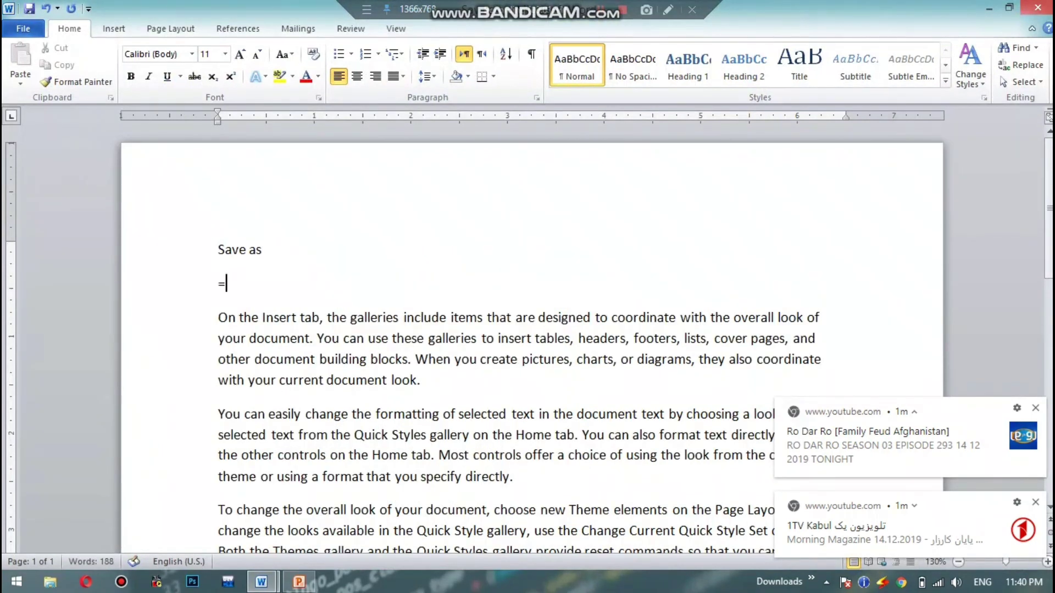
pyautogui.write('y')
pyautogui.press('BackSpace')
pyautogui.write('My name si')
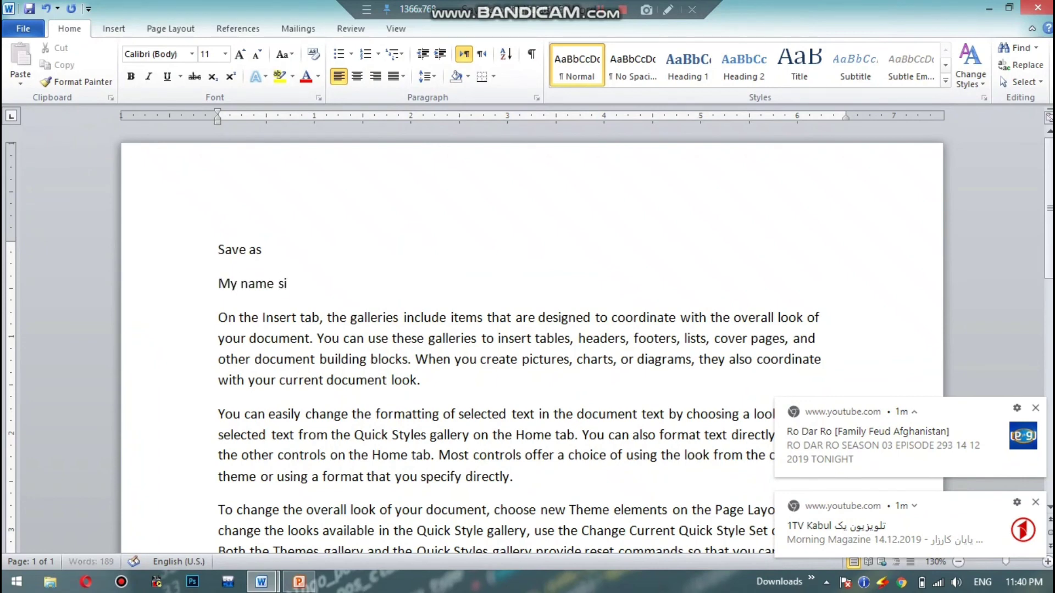
pyautogui.press('BackSpace')
pyautogui.press('BackSpace')
pyautogui.write('is Ali khan')
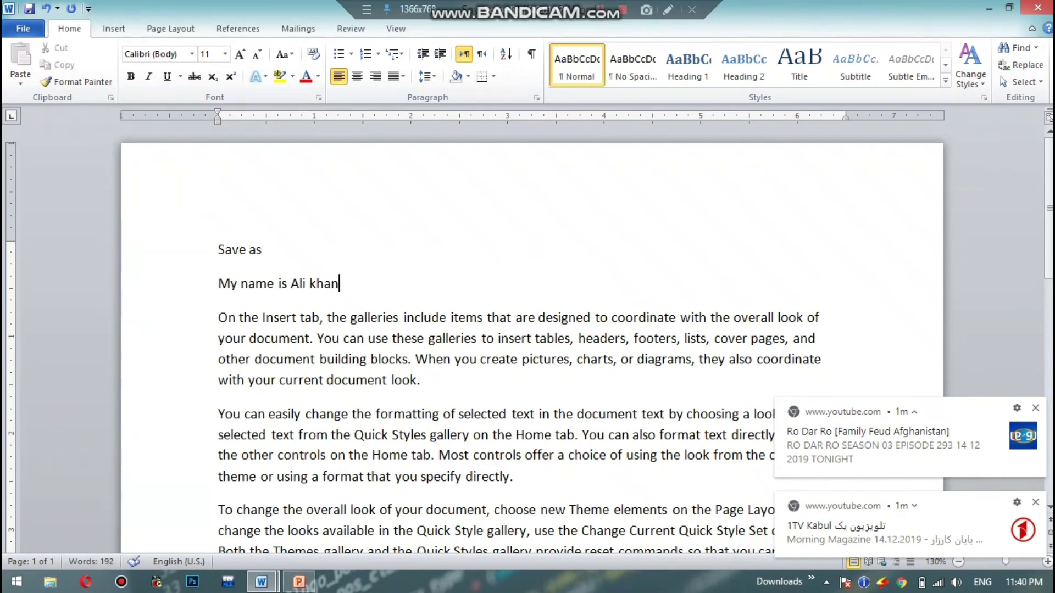
pyautogui.write(' and I am from ')
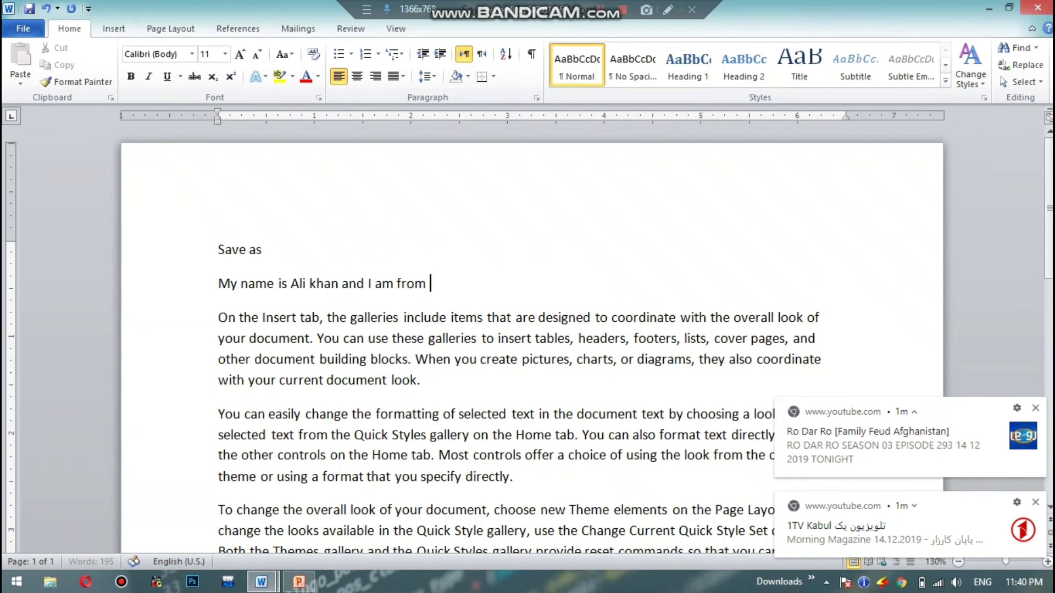
pyautogui.write('afghans')
pyautogui.press('BackSpace')
pyautogui.write('istan')
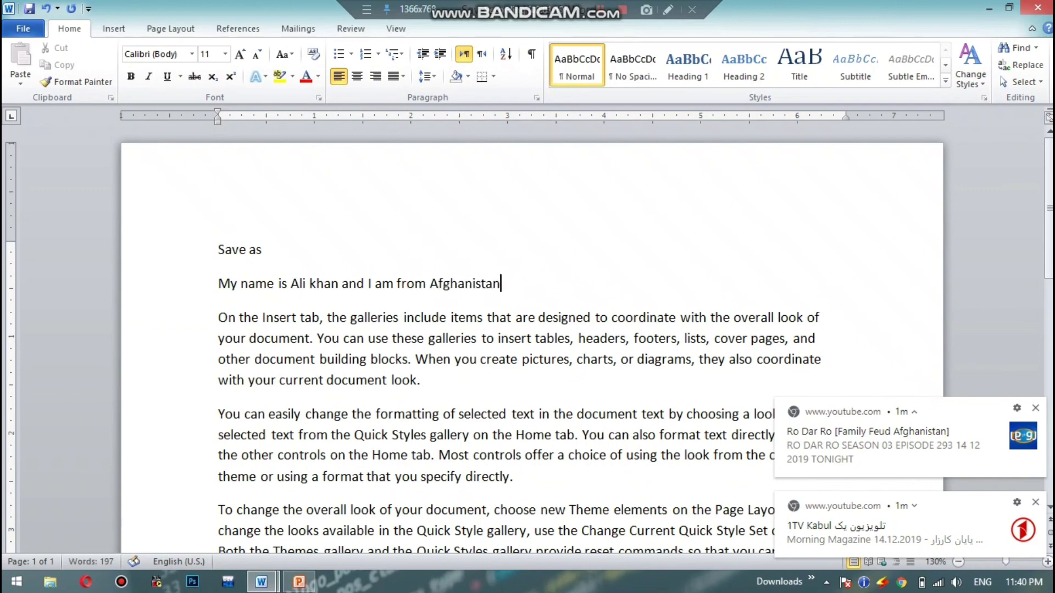
pyautogui.click(23, 28)
pyautogui.click(41, 53)
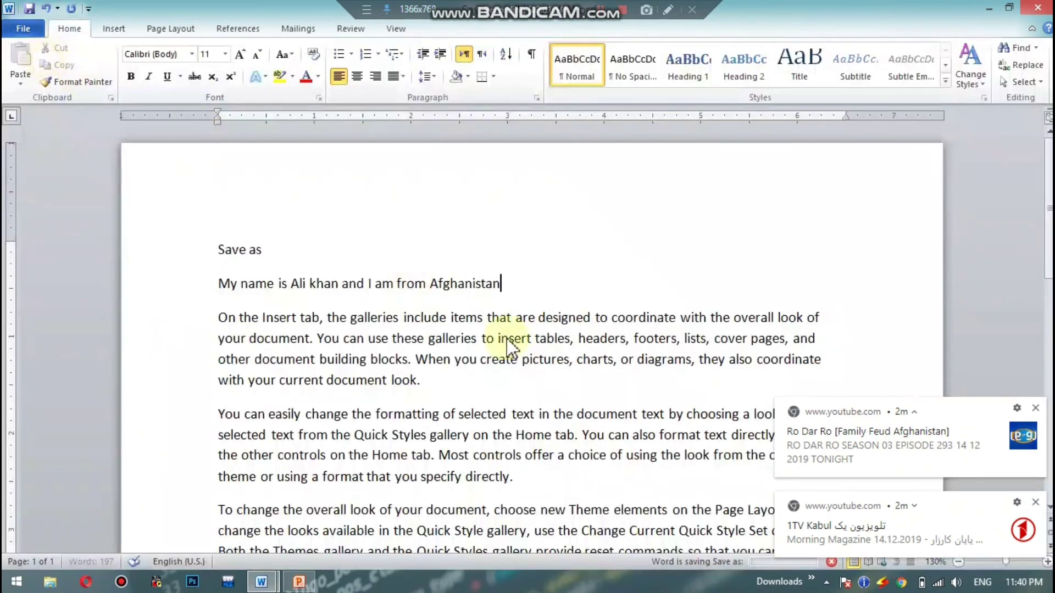
# - Close the document, reopen it from the desktop with its open and modify passwords, and check the line below "Save as"
pyautogui.moveTo(508, 296); pyautogui.dragTo(238, 248)
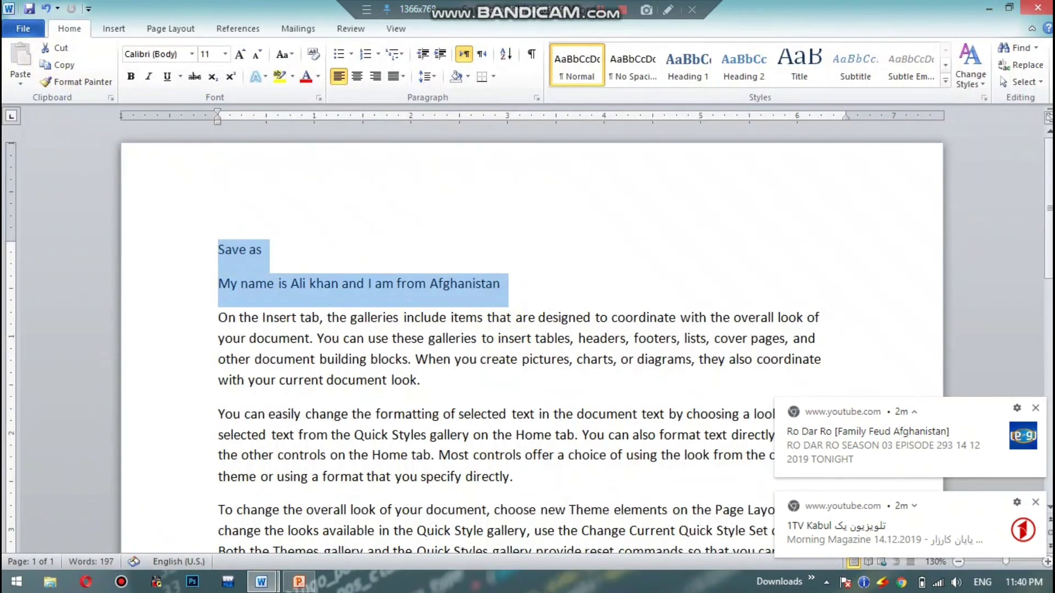
pyautogui.click(1037, 7)
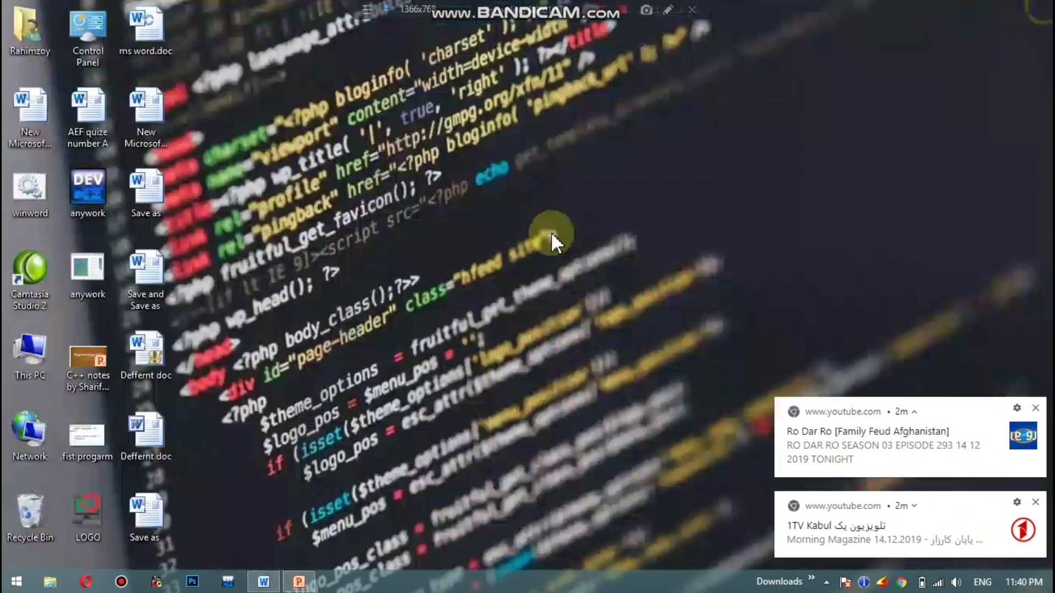
pyautogui.doubleClick(135, 523)
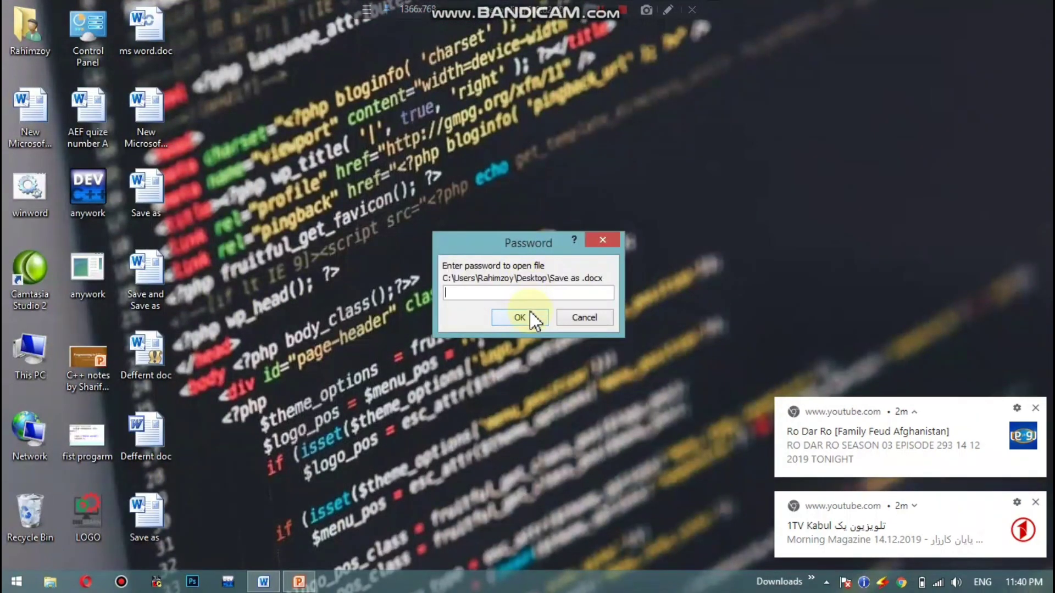
pyautogui.click(520, 318)
pyautogui.click(530, 319)
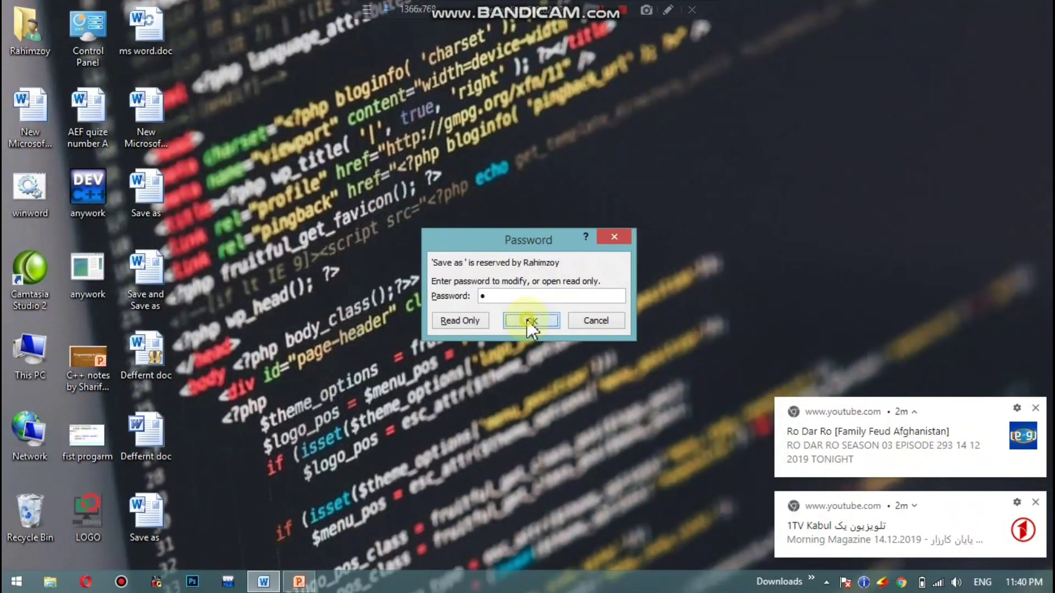
pyautogui.moveTo(440, 386); pyautogui.dragTo(143, 386)
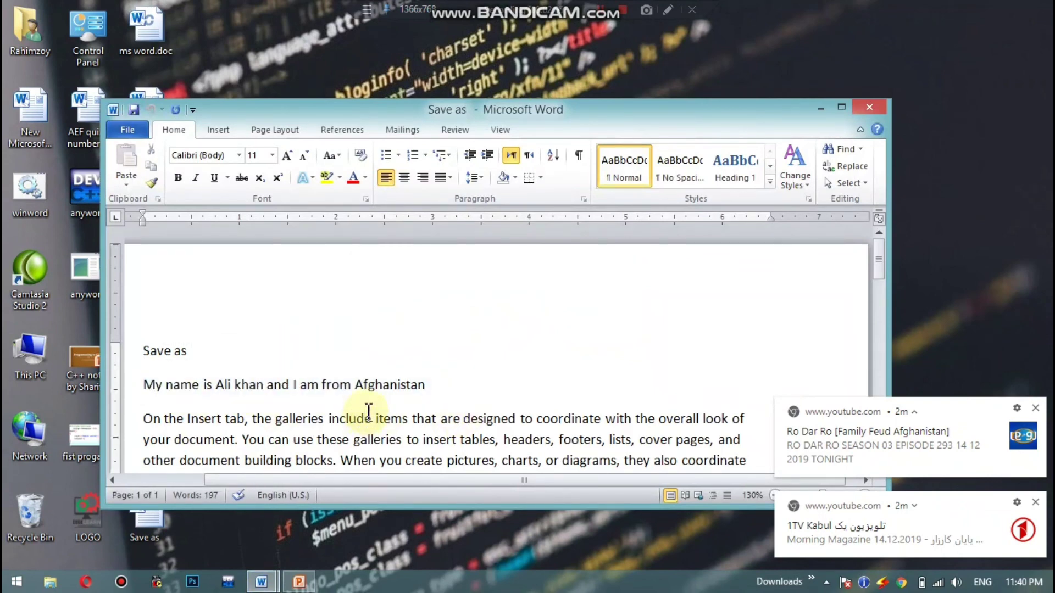